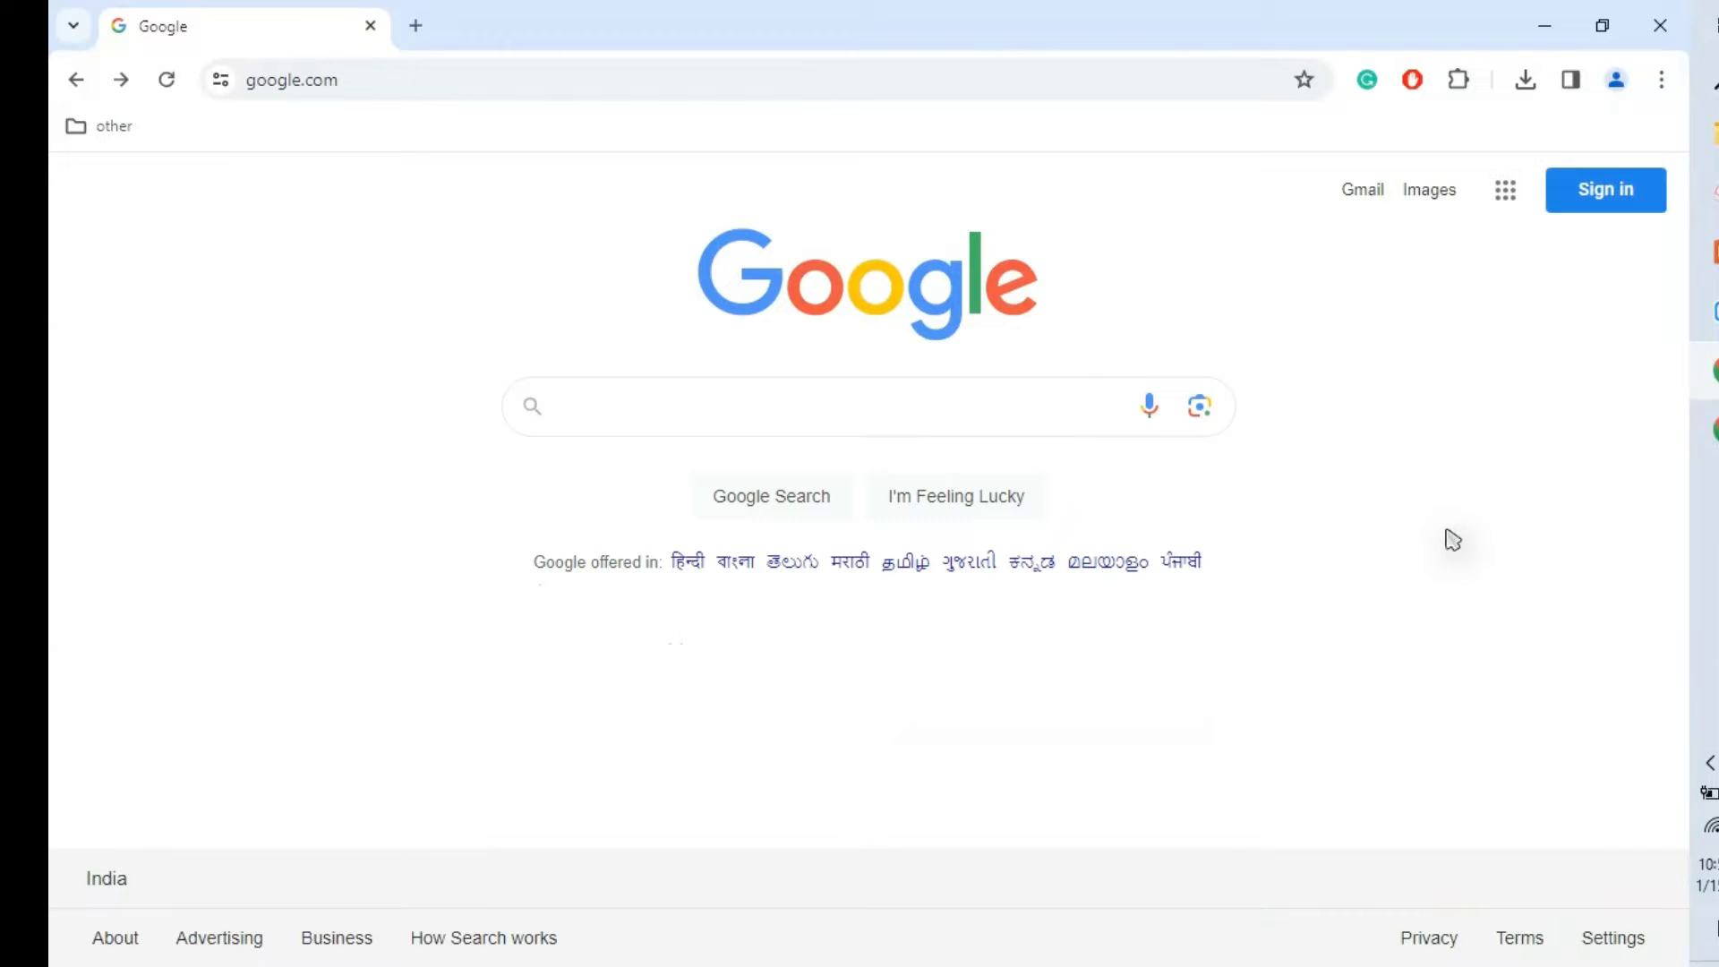
Step: Search Google for 'cisco packet tracer download' by picking it from the autocomplete suggestions
click(1024, 406)
text(cisco)
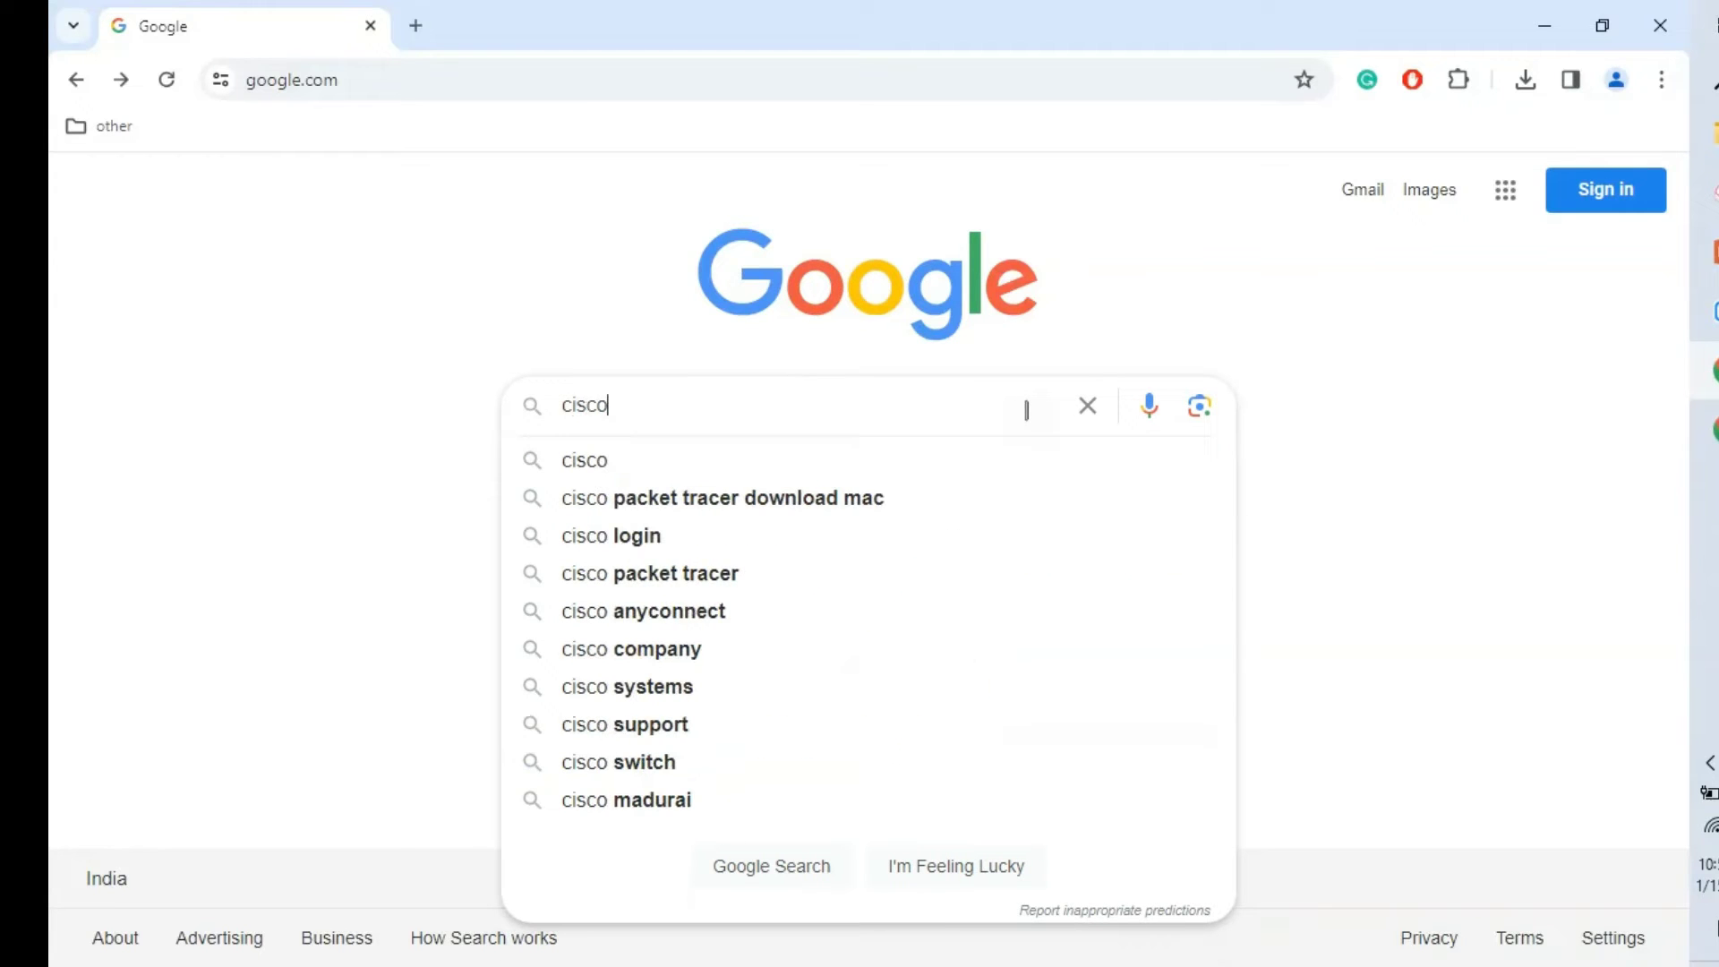
text( p)
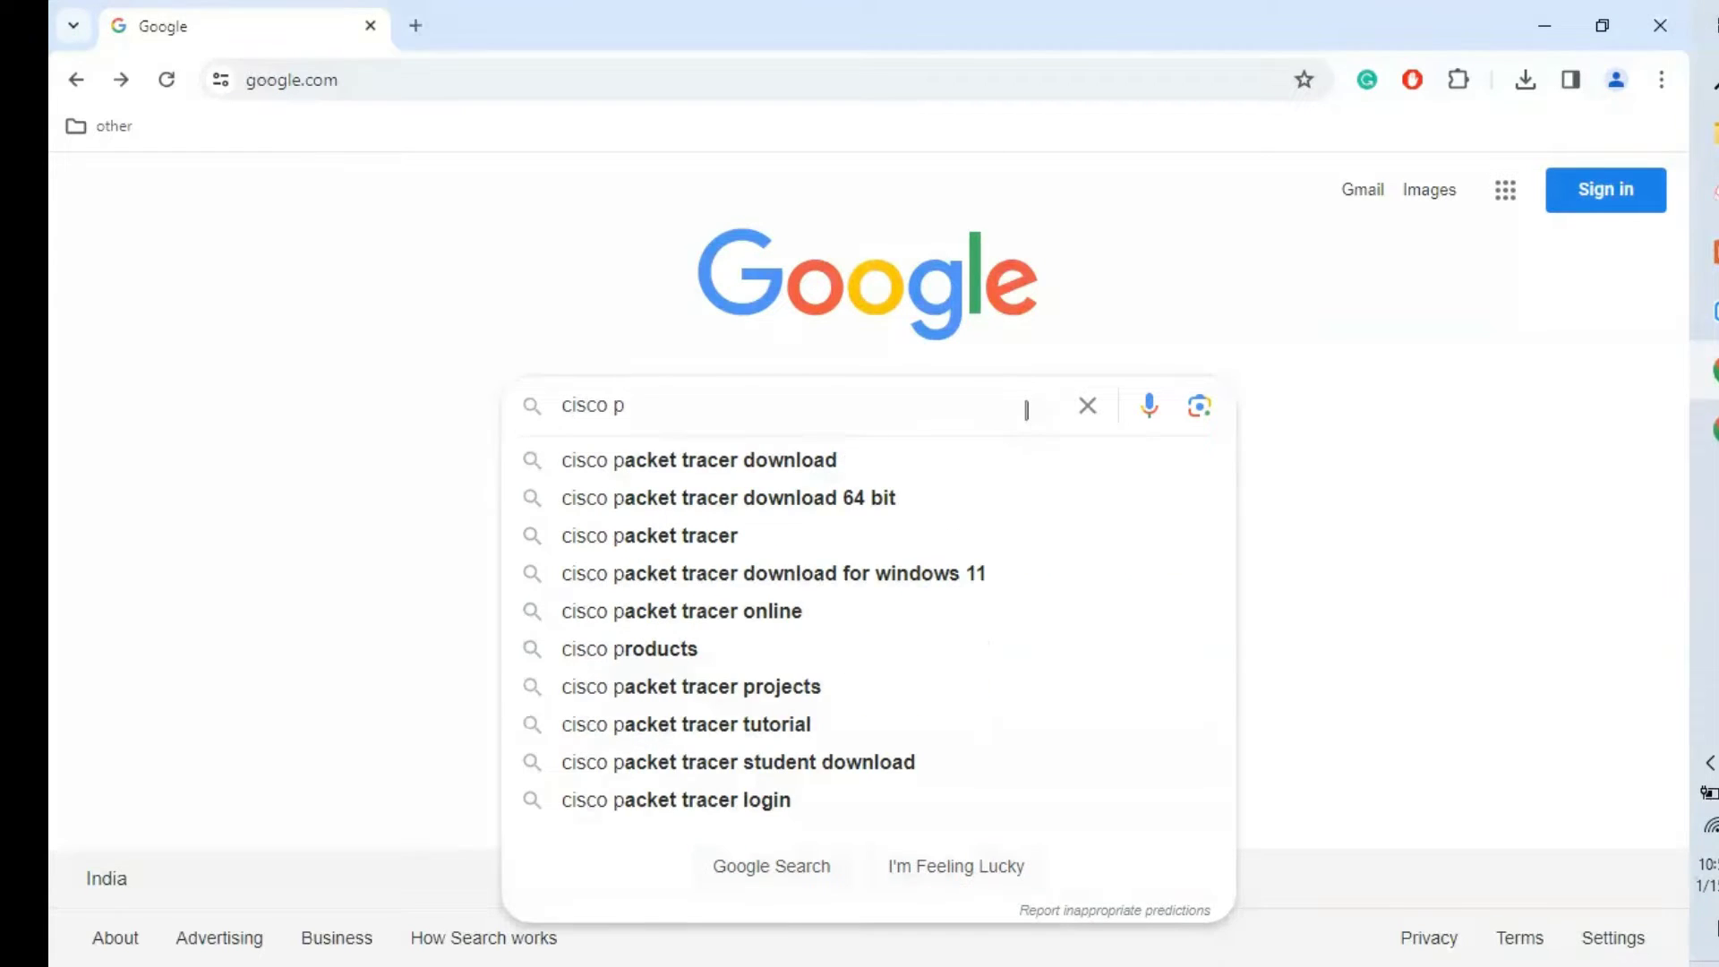
key(Down)
key(Return)
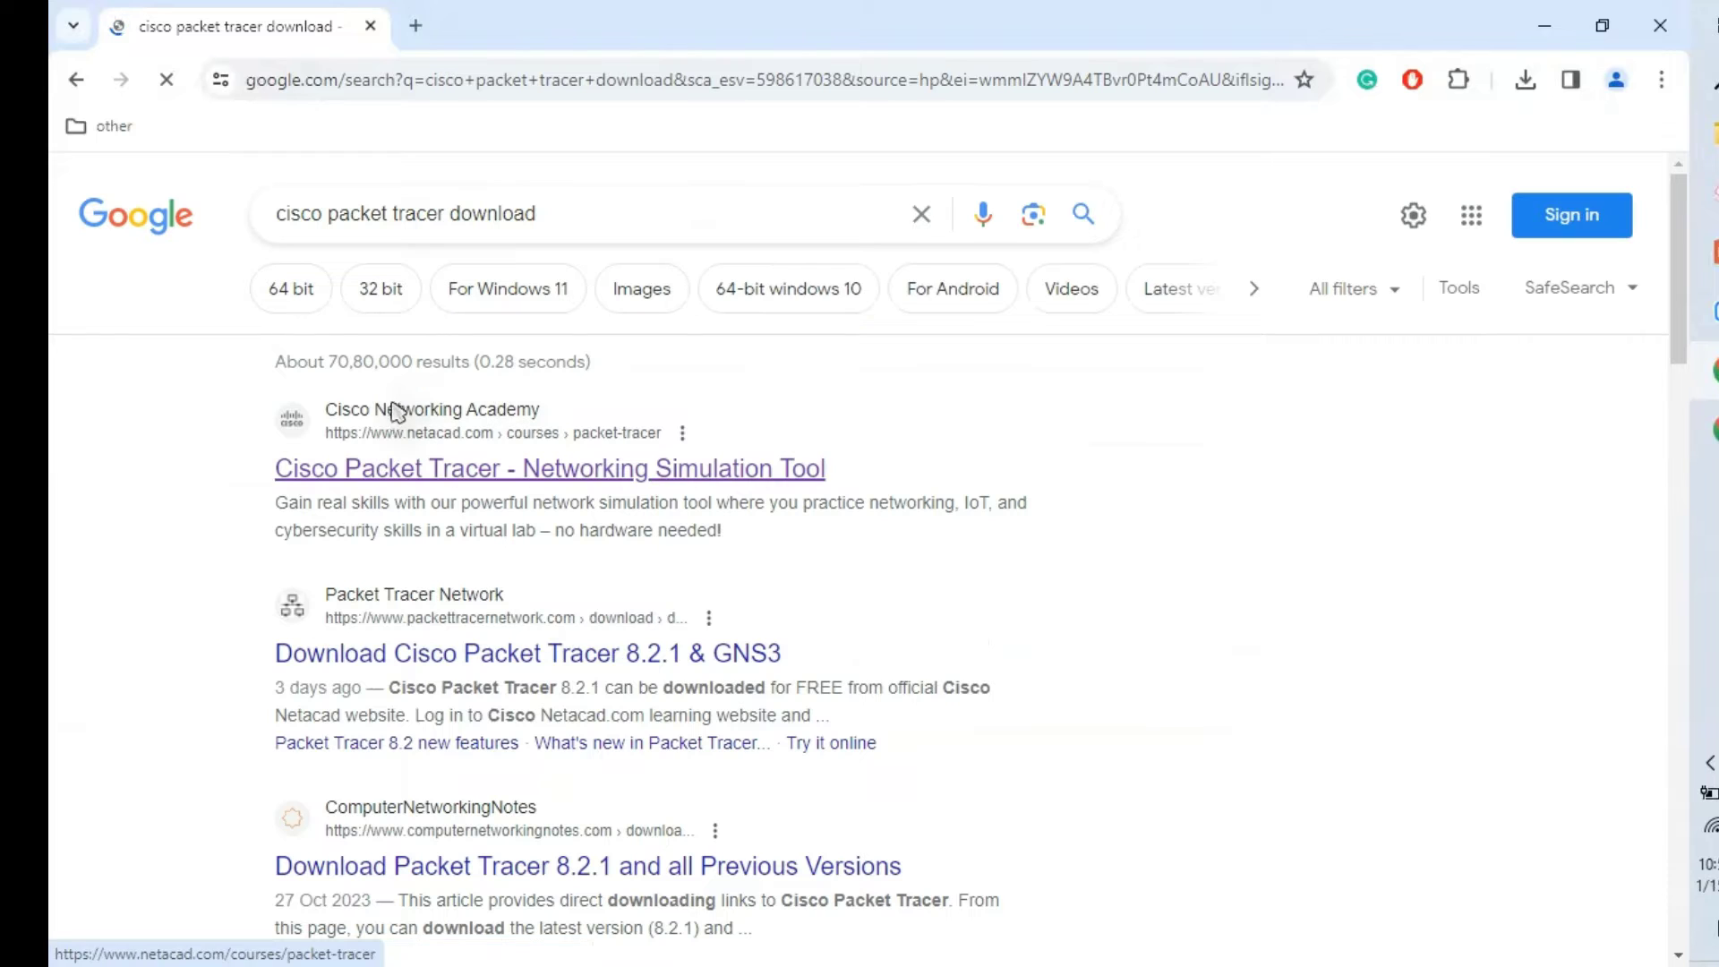
Step: Open the netacad Packet Tracer page and view the Getting Started with Cisco Packet Tracer course
click(418, 470)
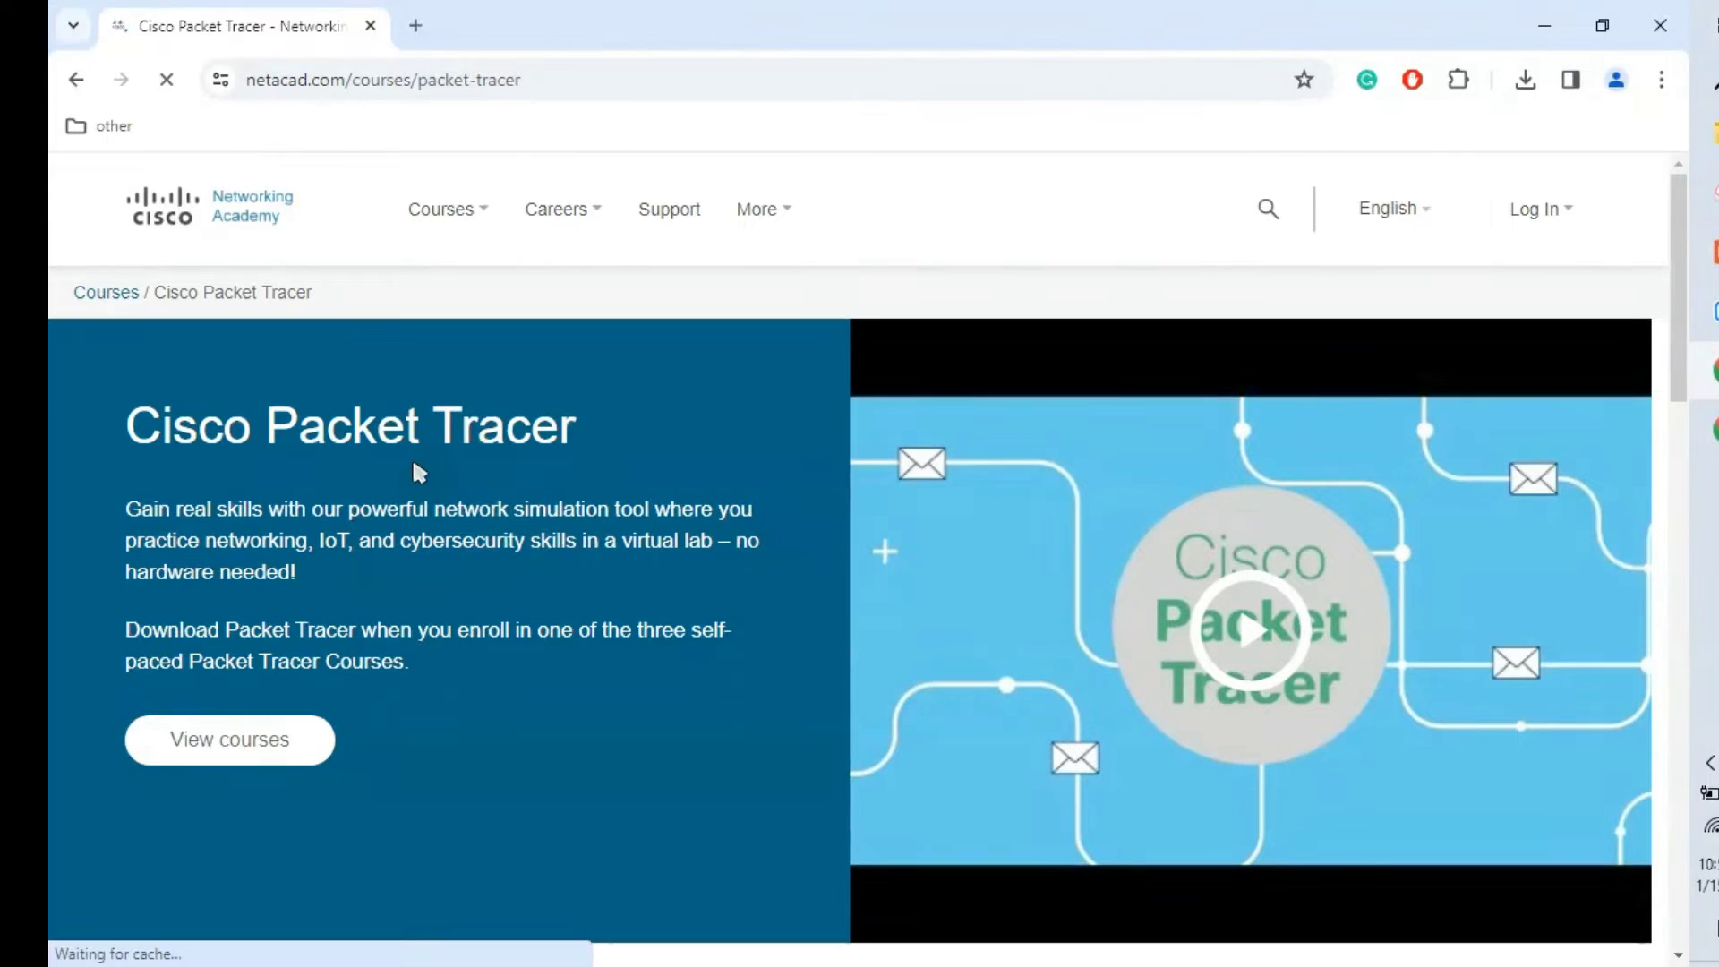
drag(1683, 285, 1683, 707)
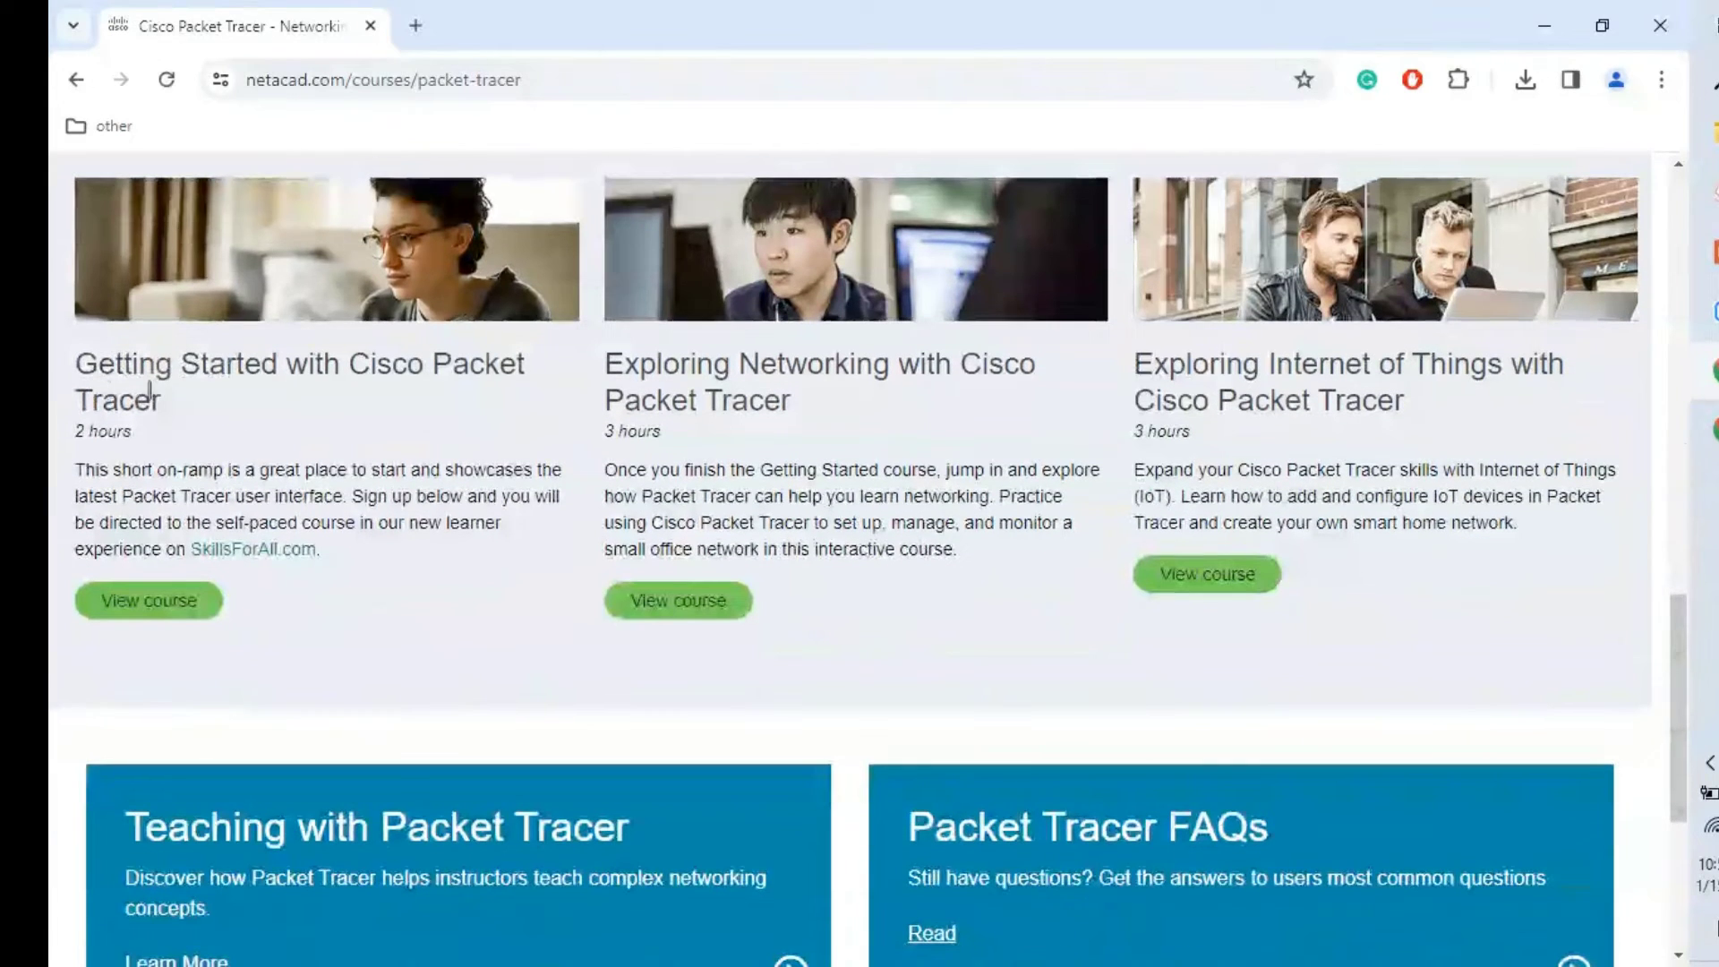
click(153, 601)
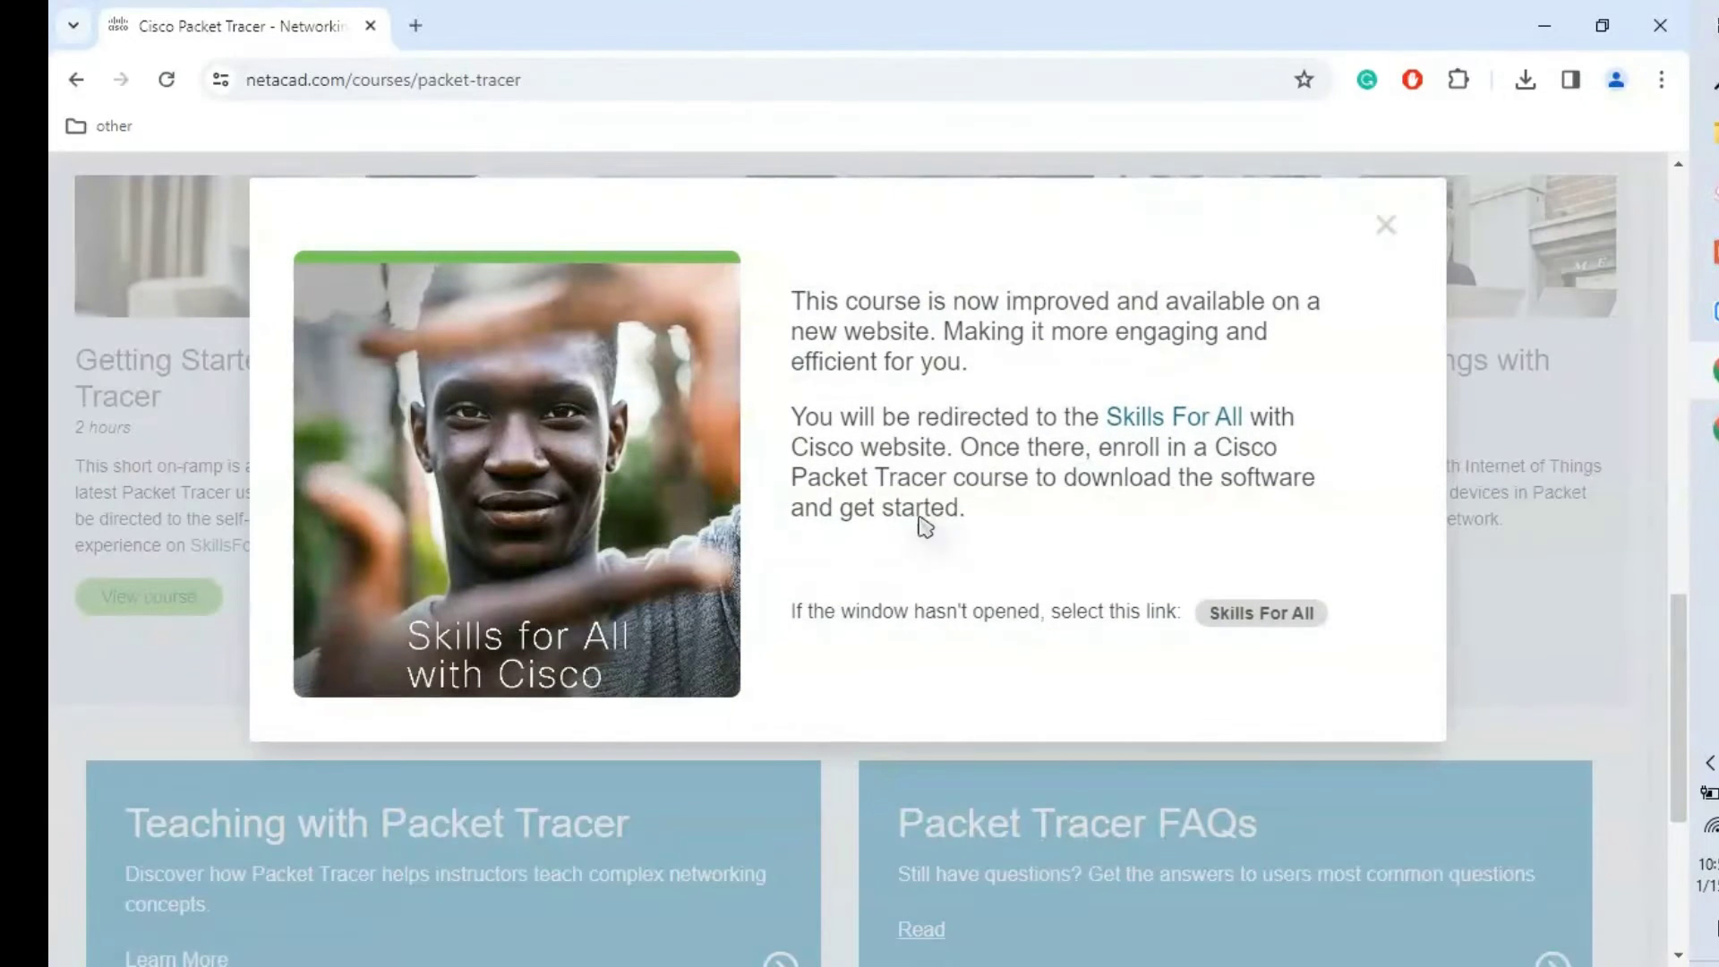
Step: On Skills For All, dismiss the cookie notice and start the Getting Started course in English
click(1165, 429)
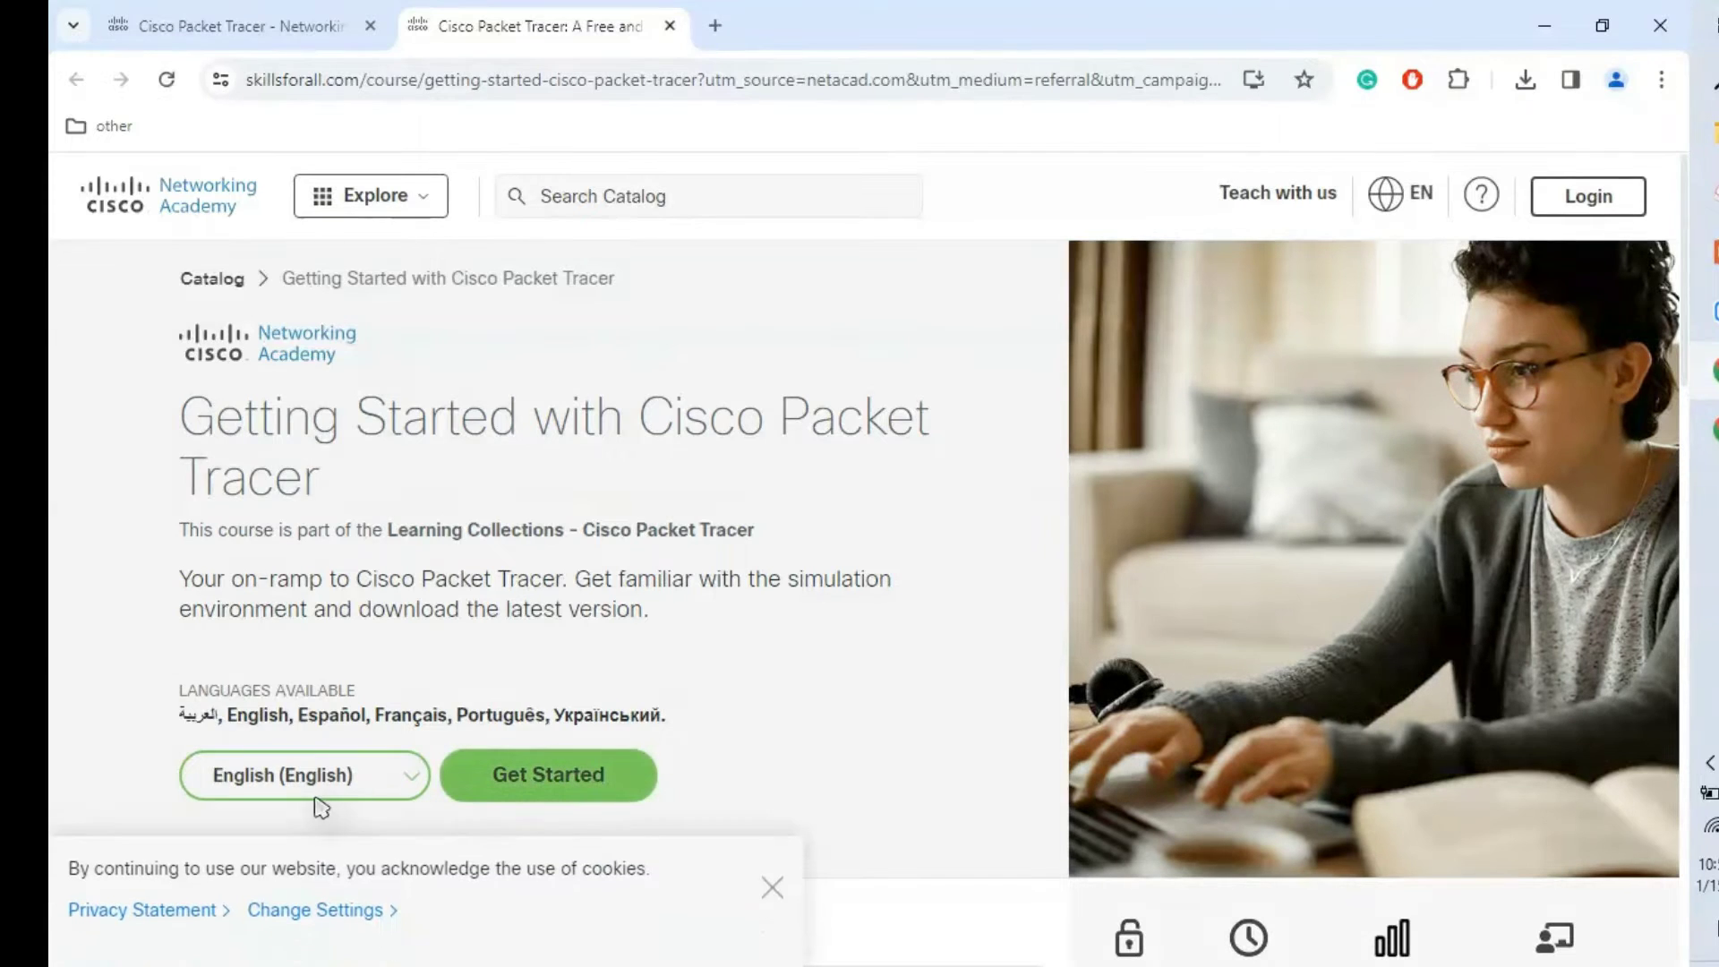
click(773, 890)
click(363, 778)
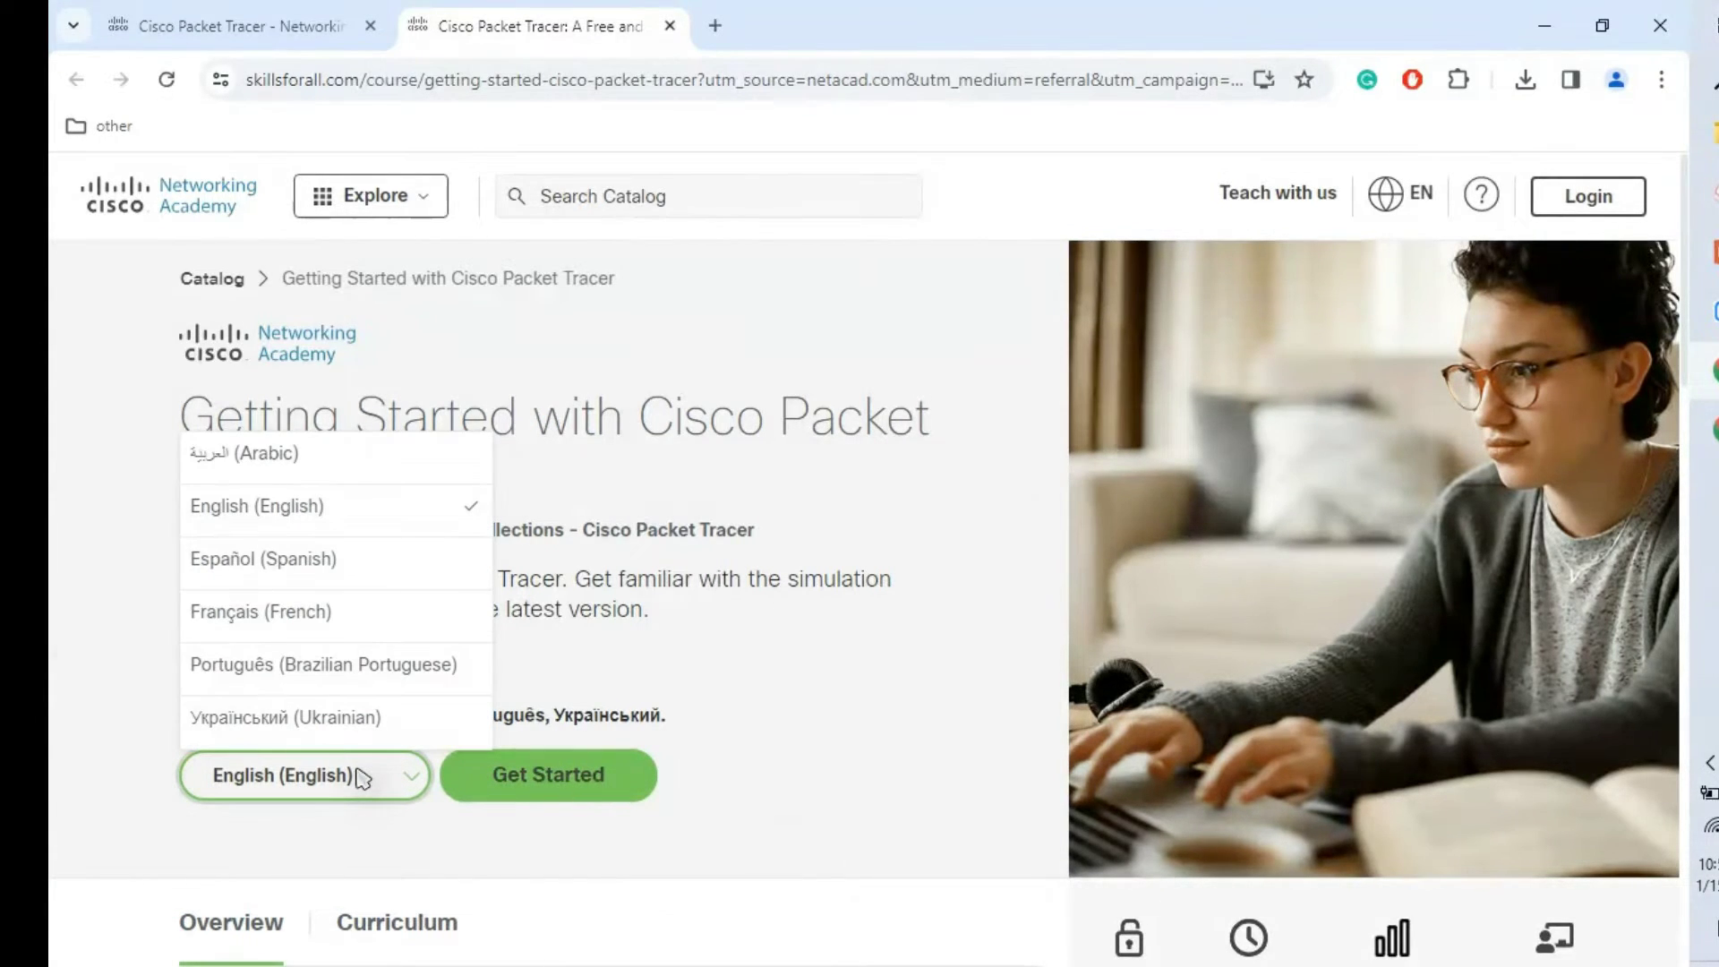
click(528, 777)
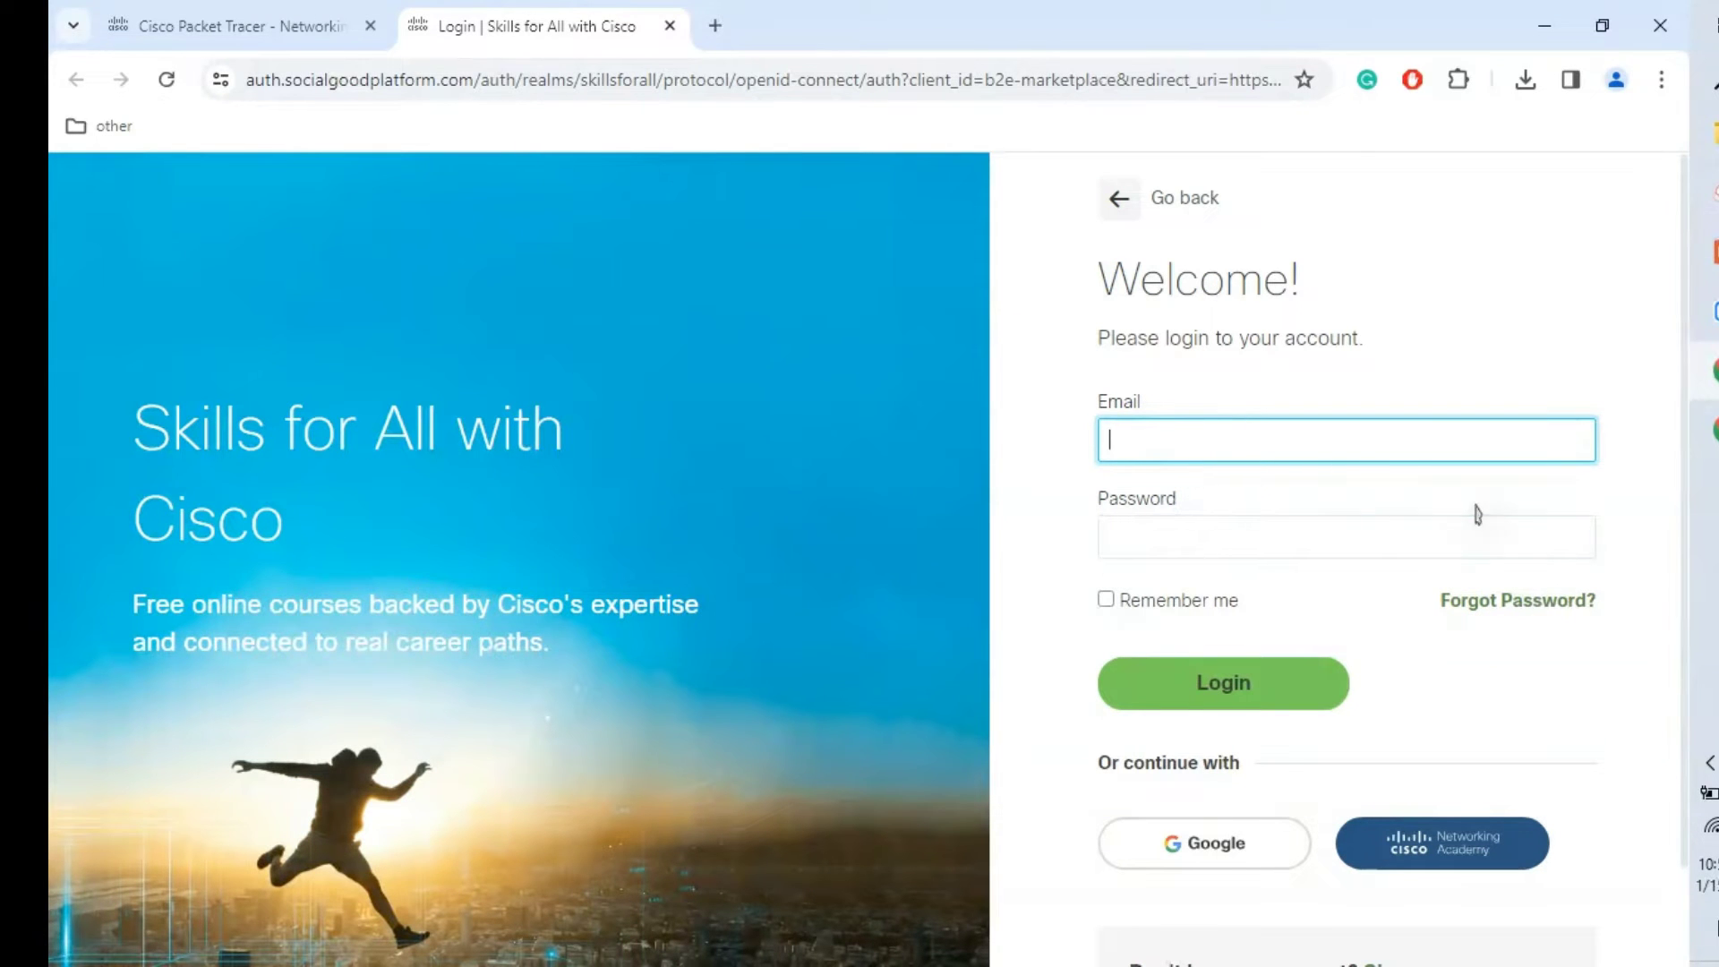
scroll(1698, 506, down, 1)
scroll(1698, 505, down, 1)
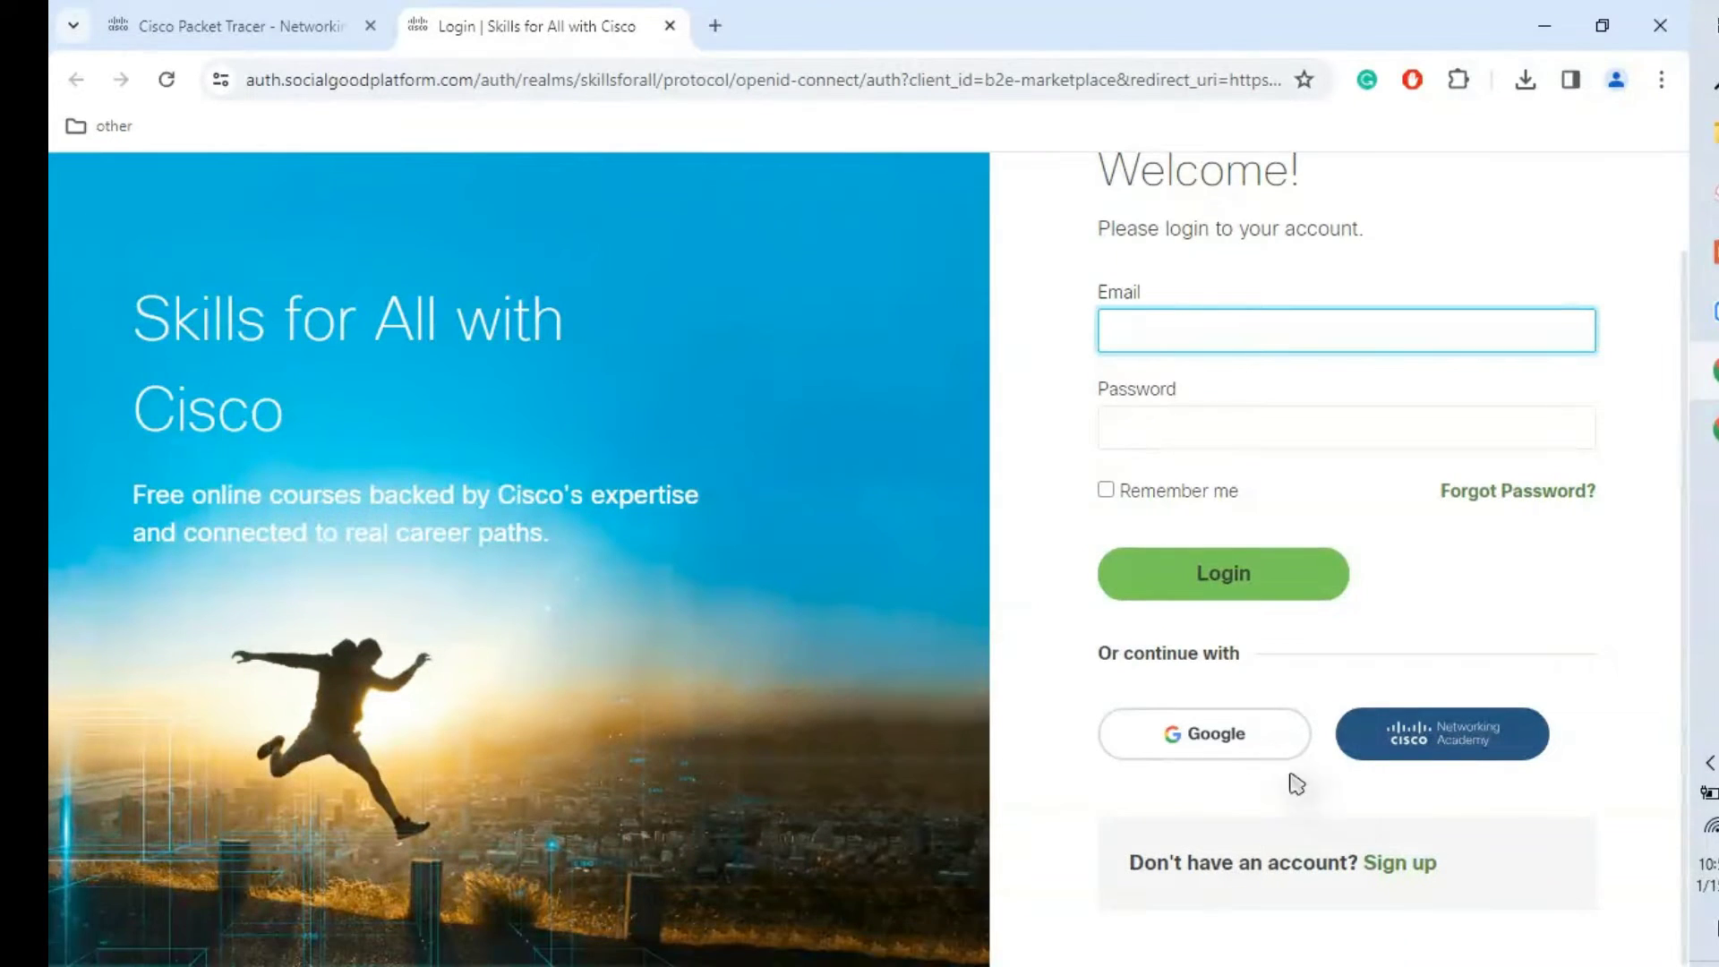
Step: Start a new account and set the country of residence to India
click(1402, 865)
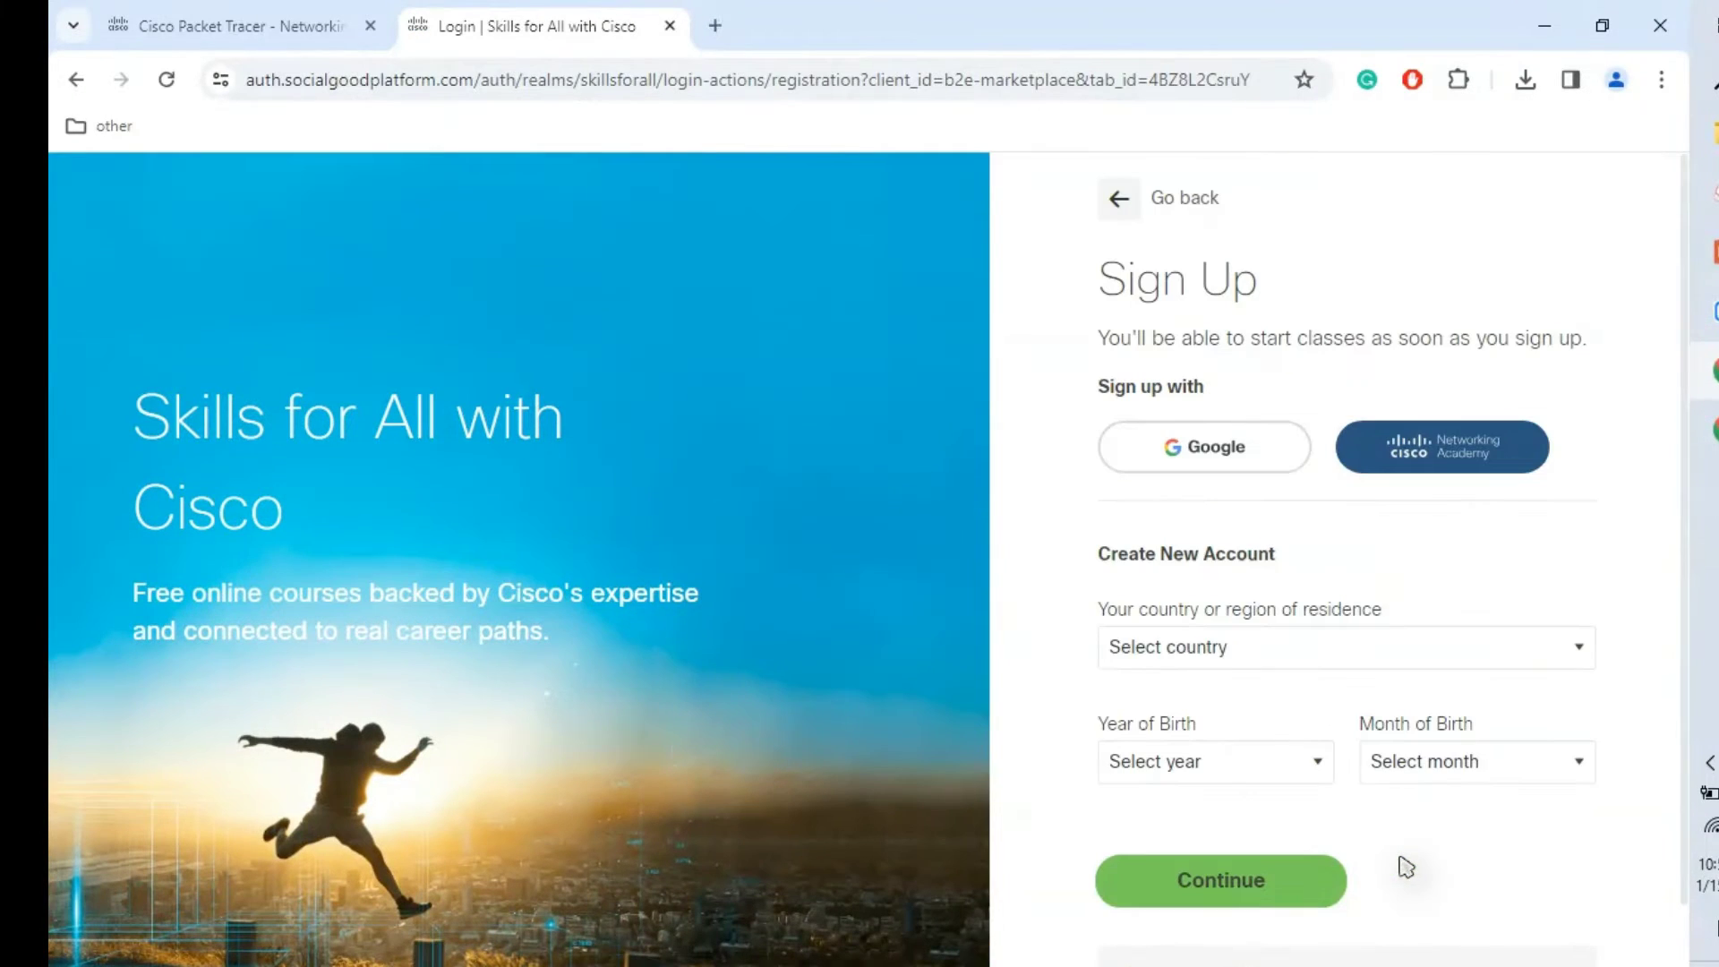
click(1193, 643)
text(india)
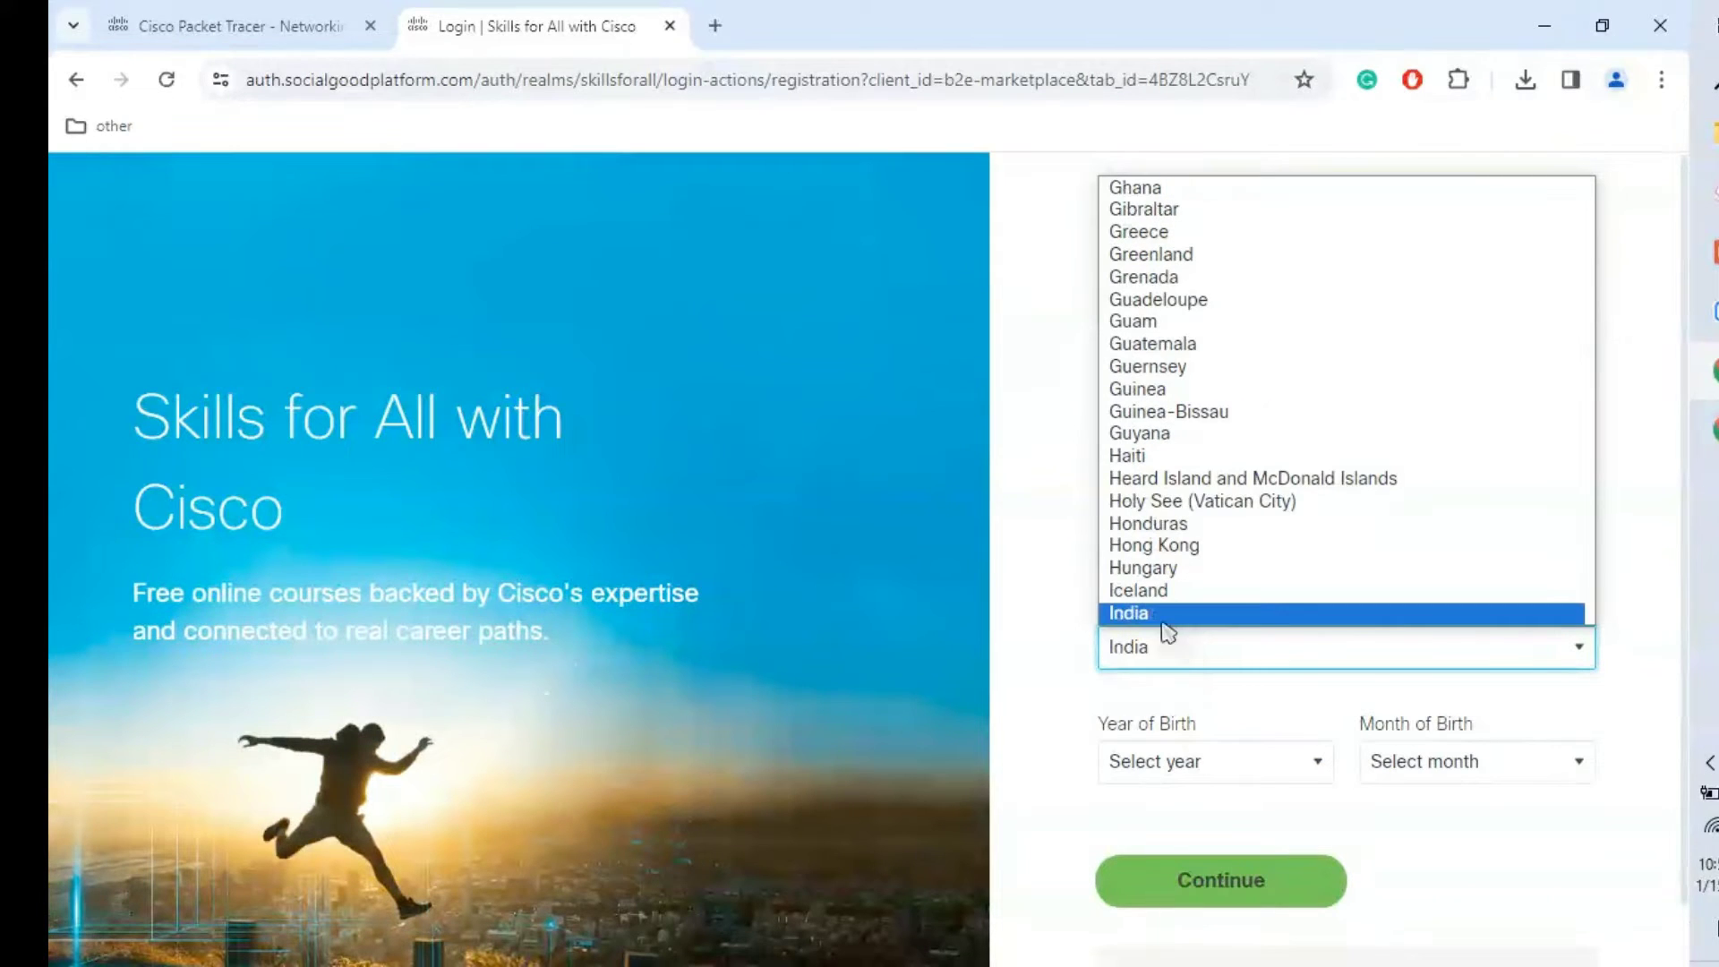
click(1154, 616)
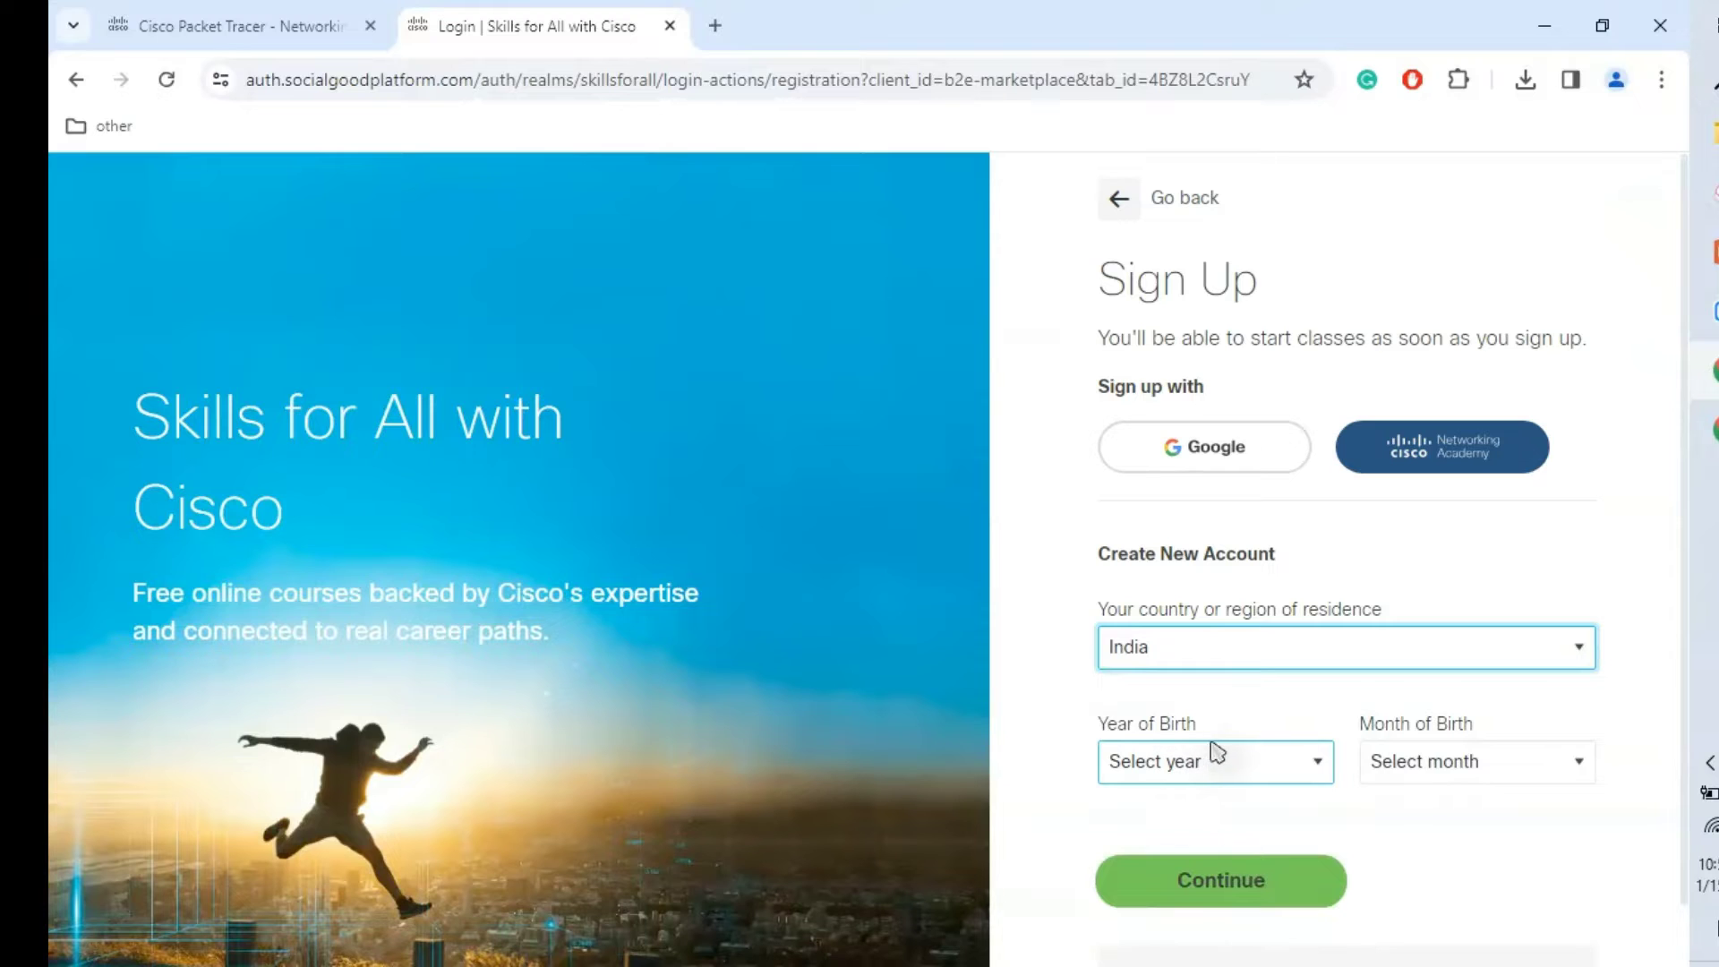
Step: Choose a year of birth on the sign-up form
click(1244, 781)
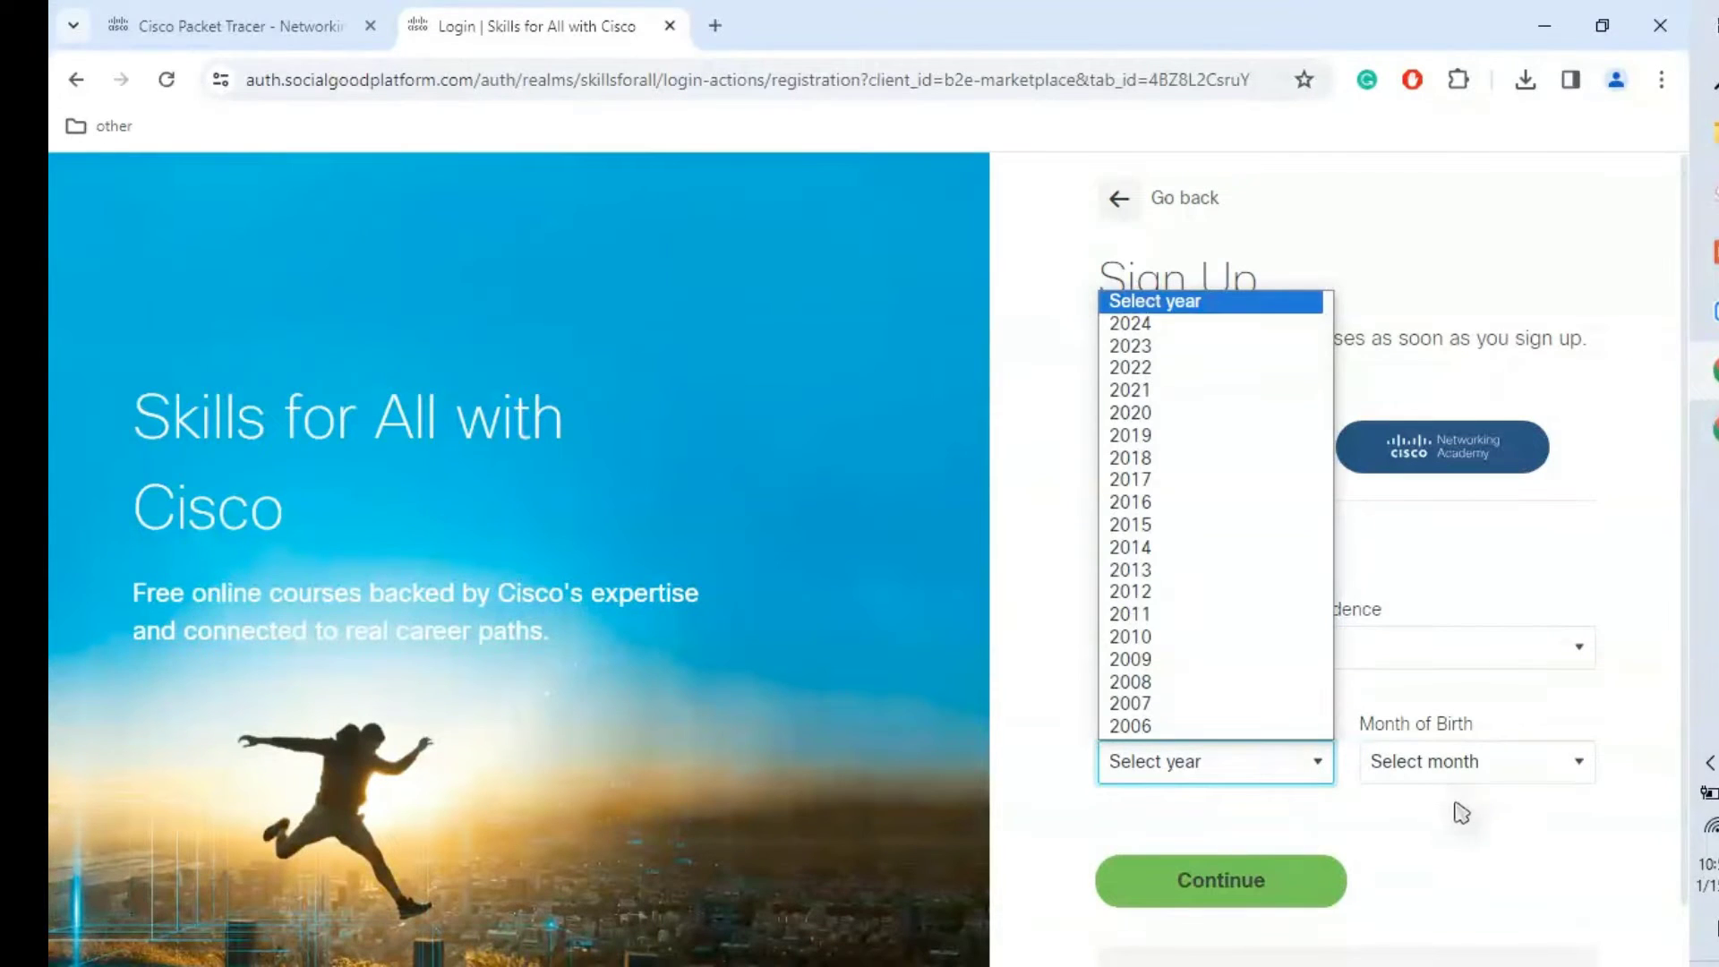
scroll(1232, 683, down, 1)
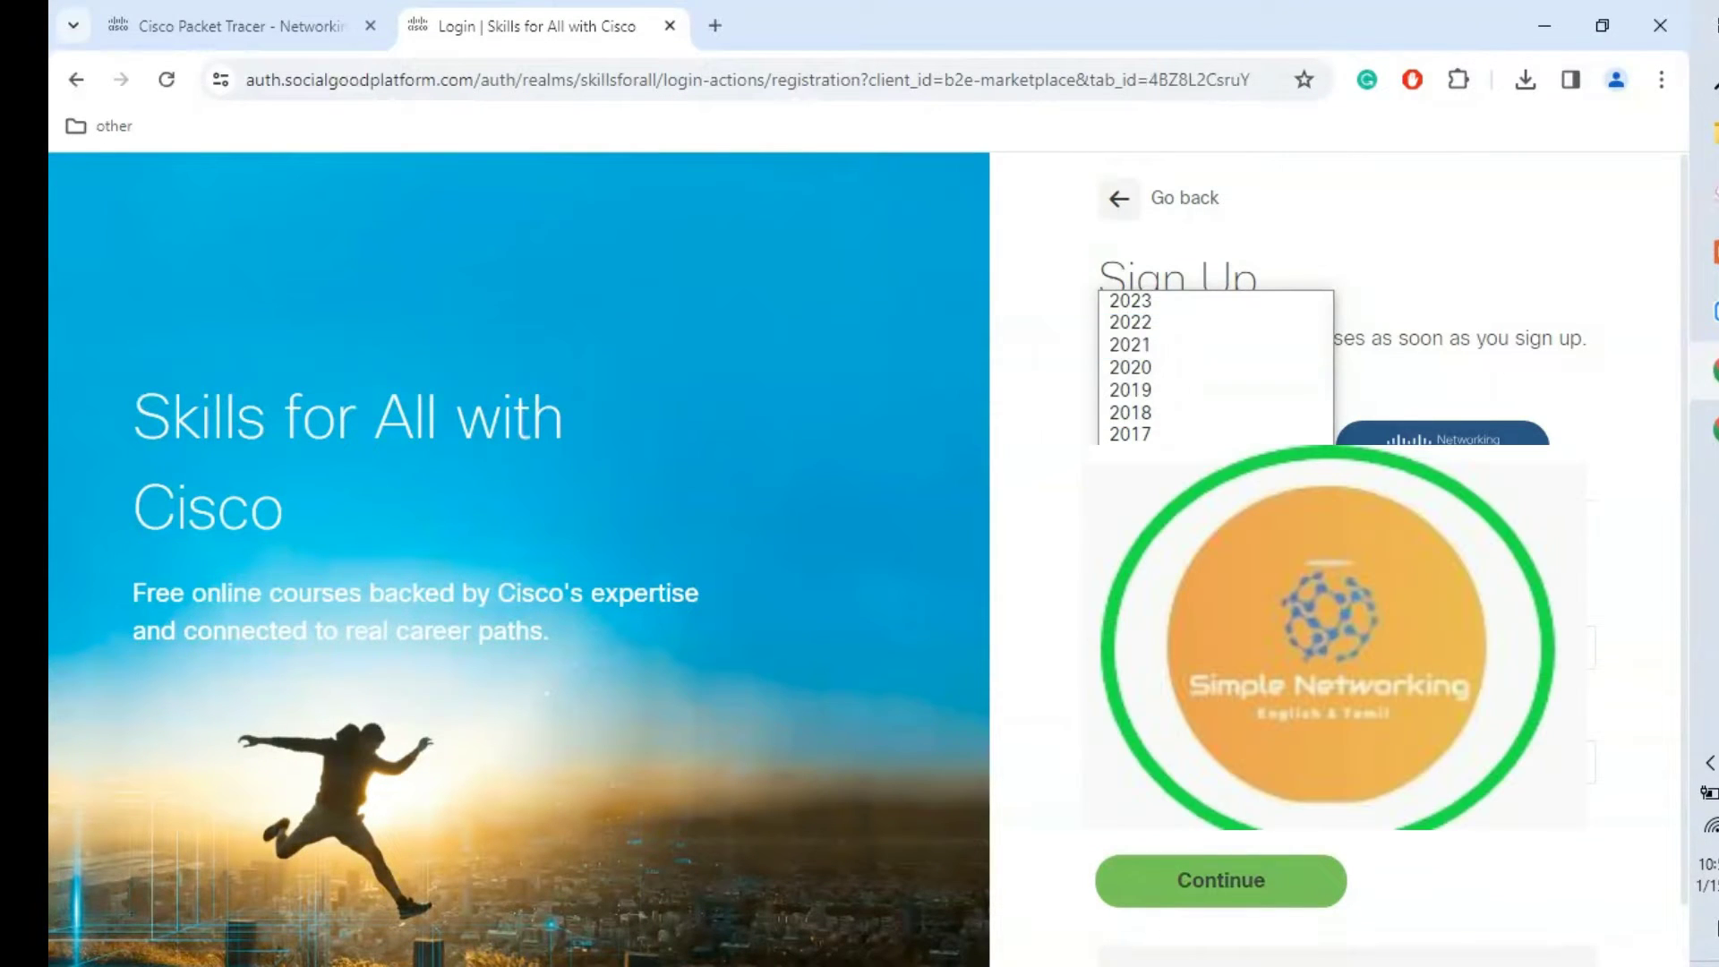
key(Return)
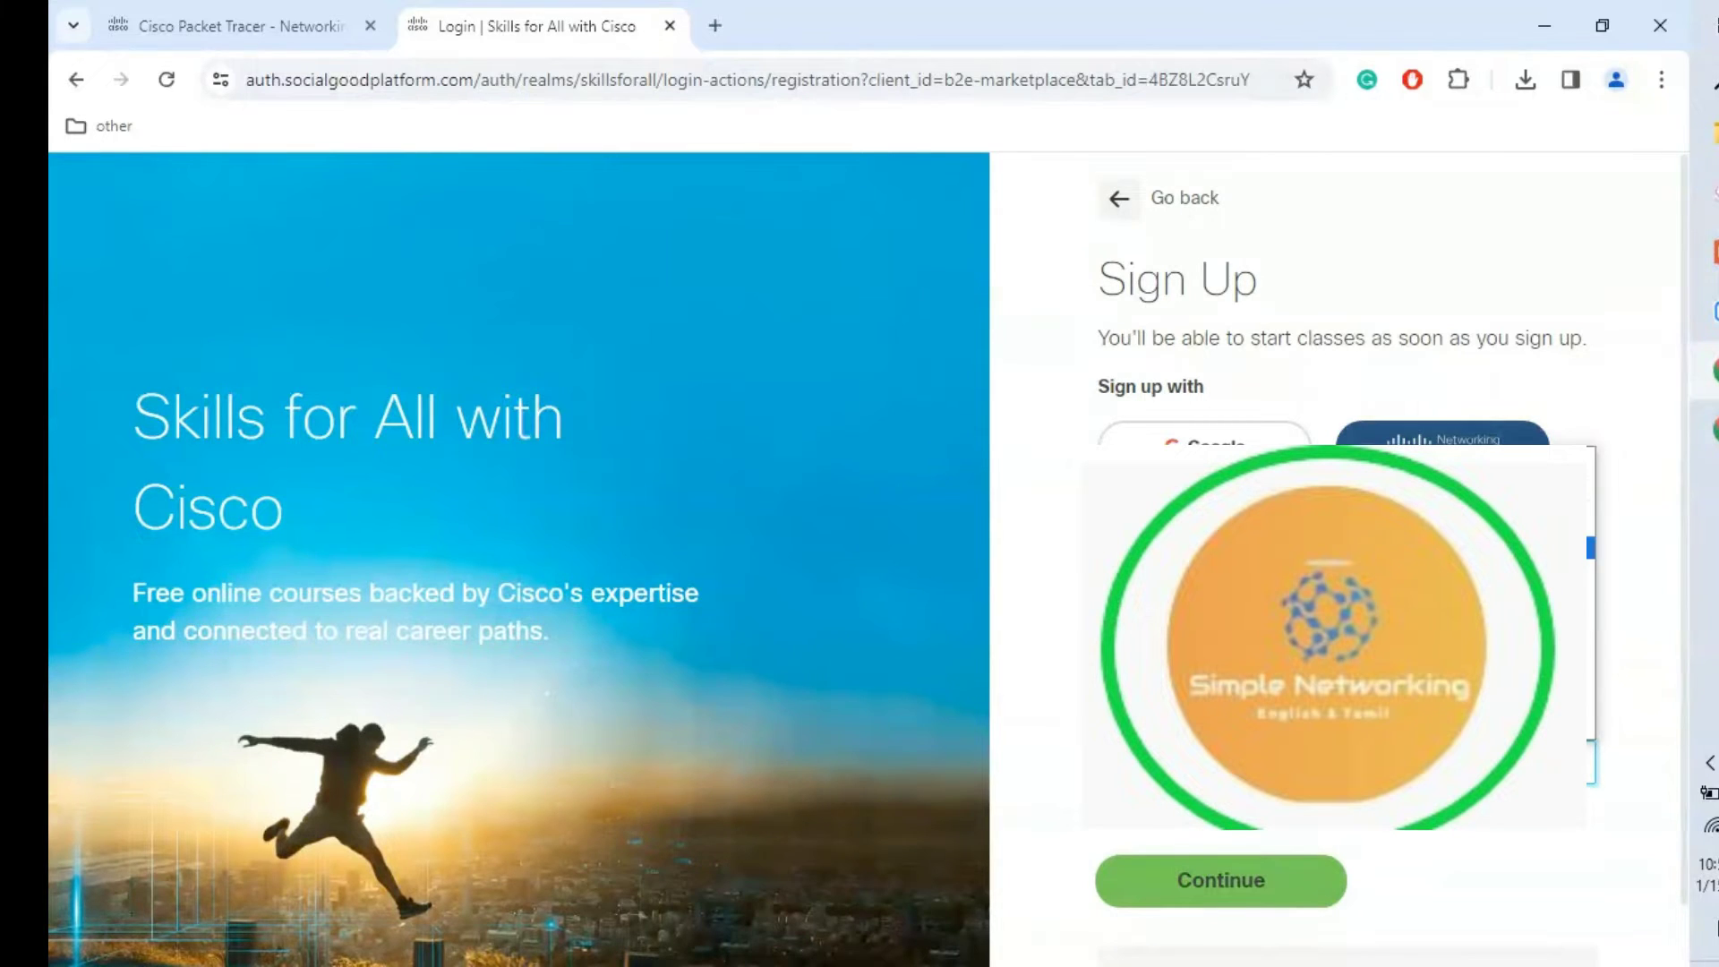
Step: Continue to the Create New Account form and sign up with a Google account instead
click(1242, 877)
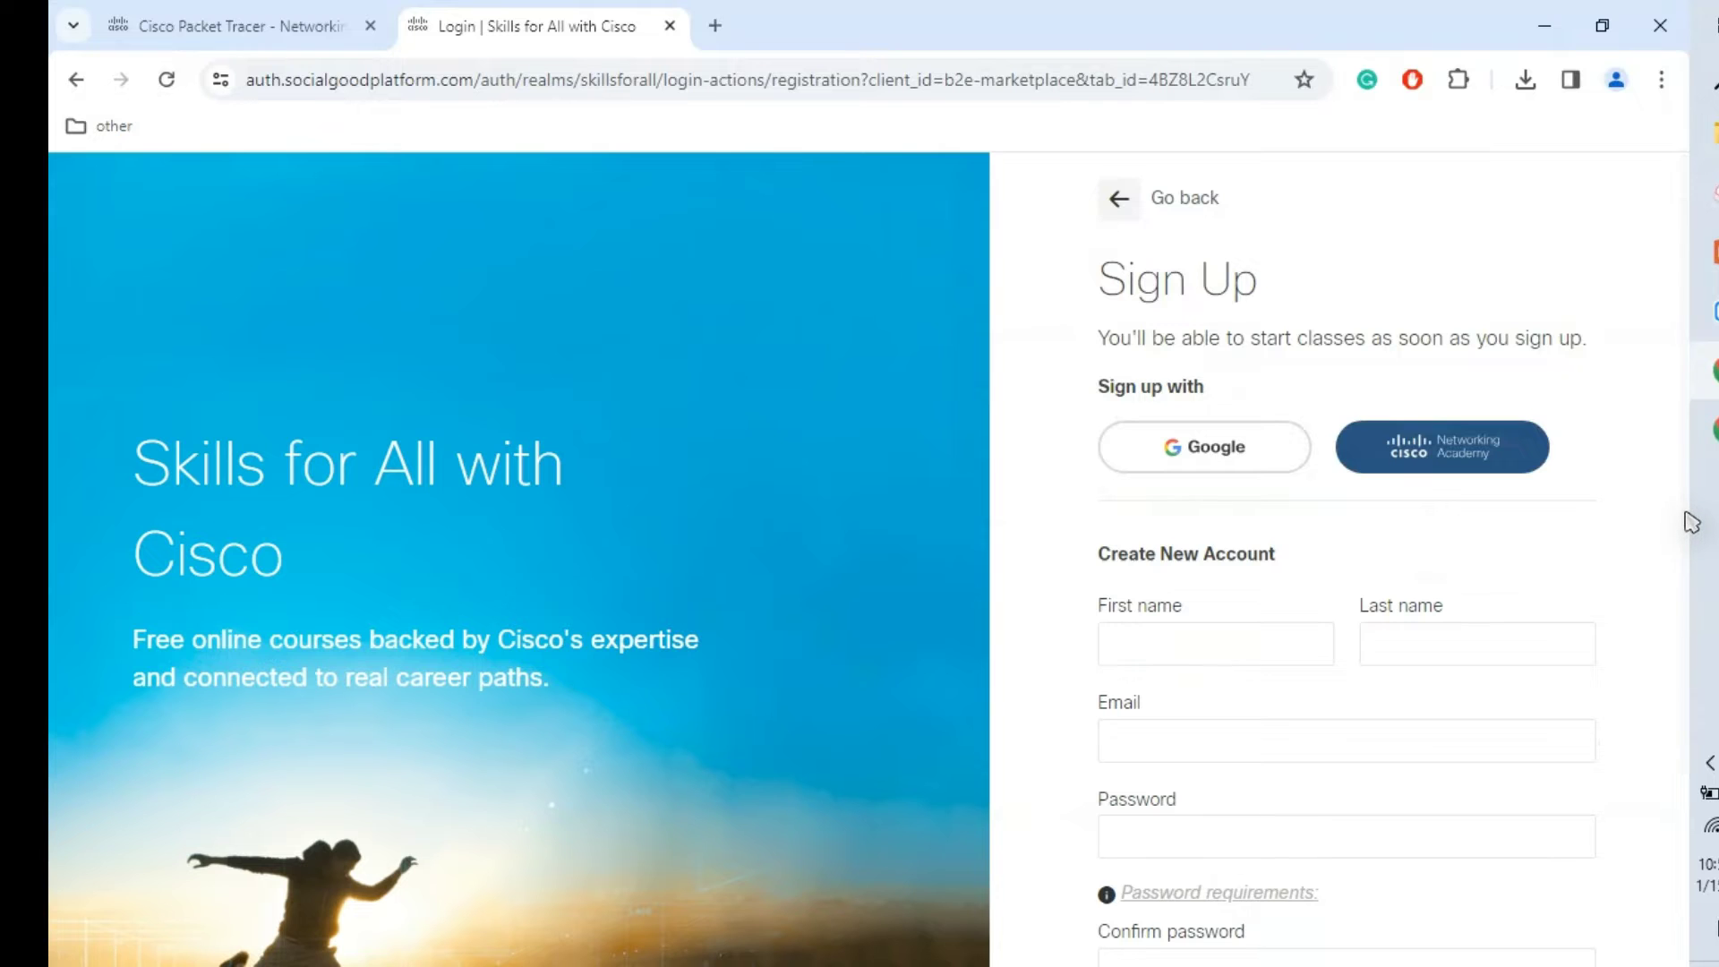
scroll(1690, 521, down, 2)
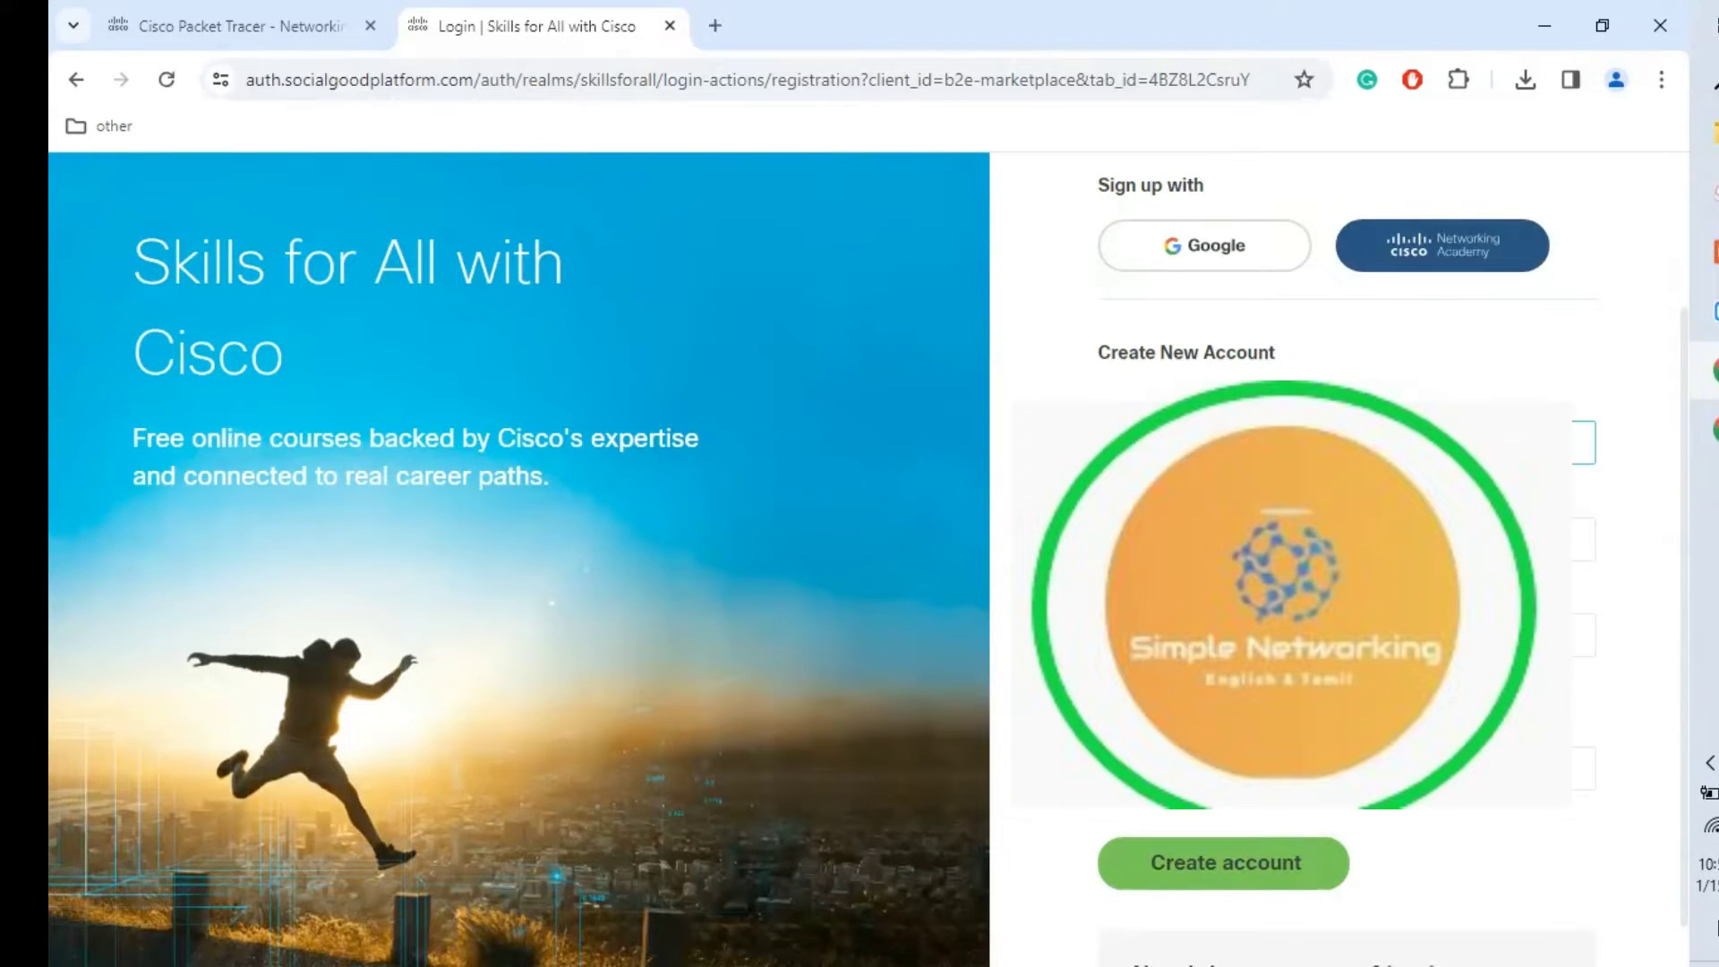
click(1342, 539)
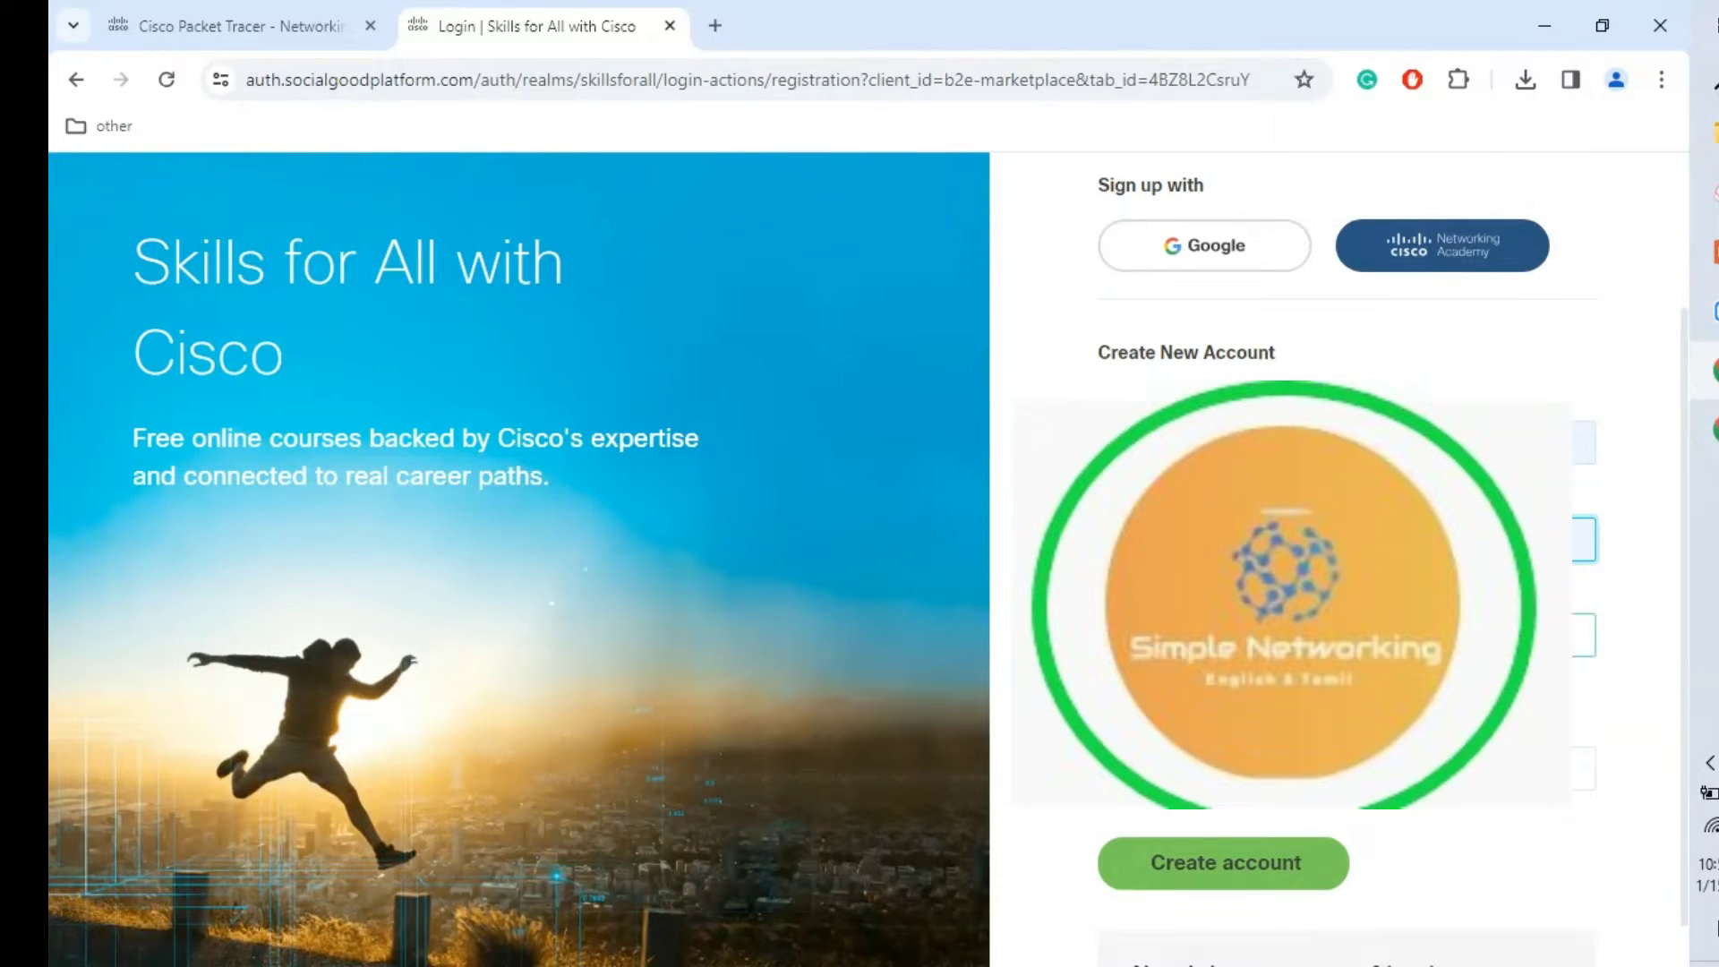
click(1342, 634)
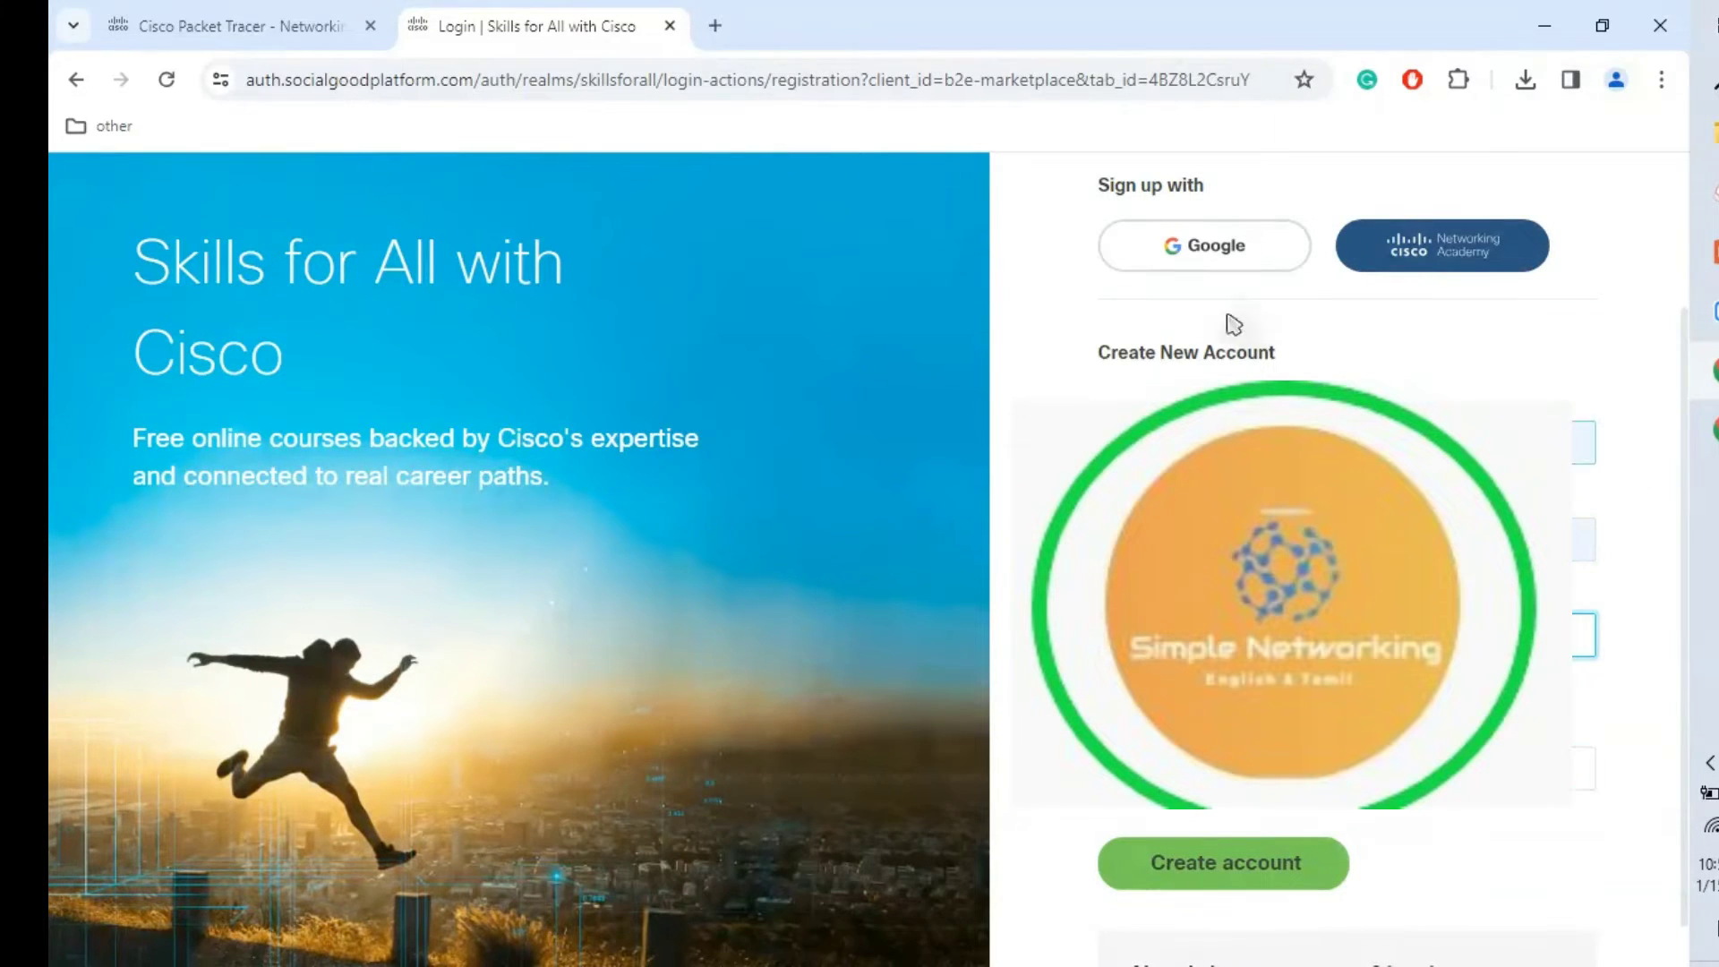
click(1198, 267)
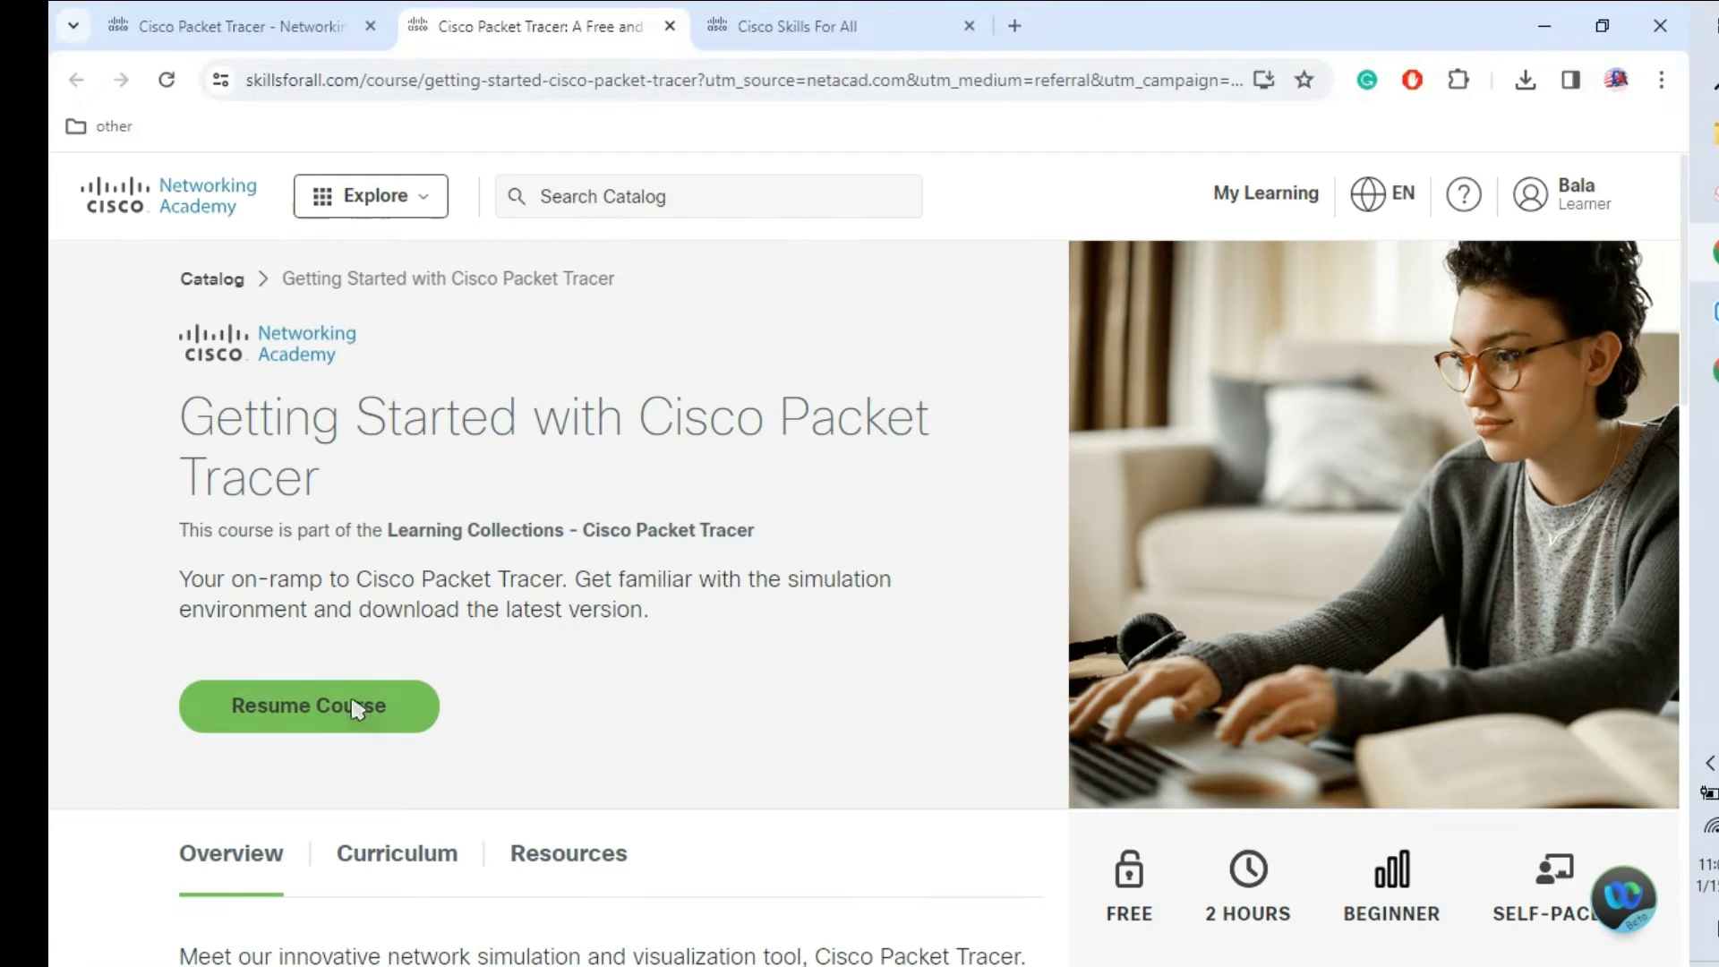
Step: Resume the Getting Started course and go to its Packet Tracer lab downloads page
click(306, 724)
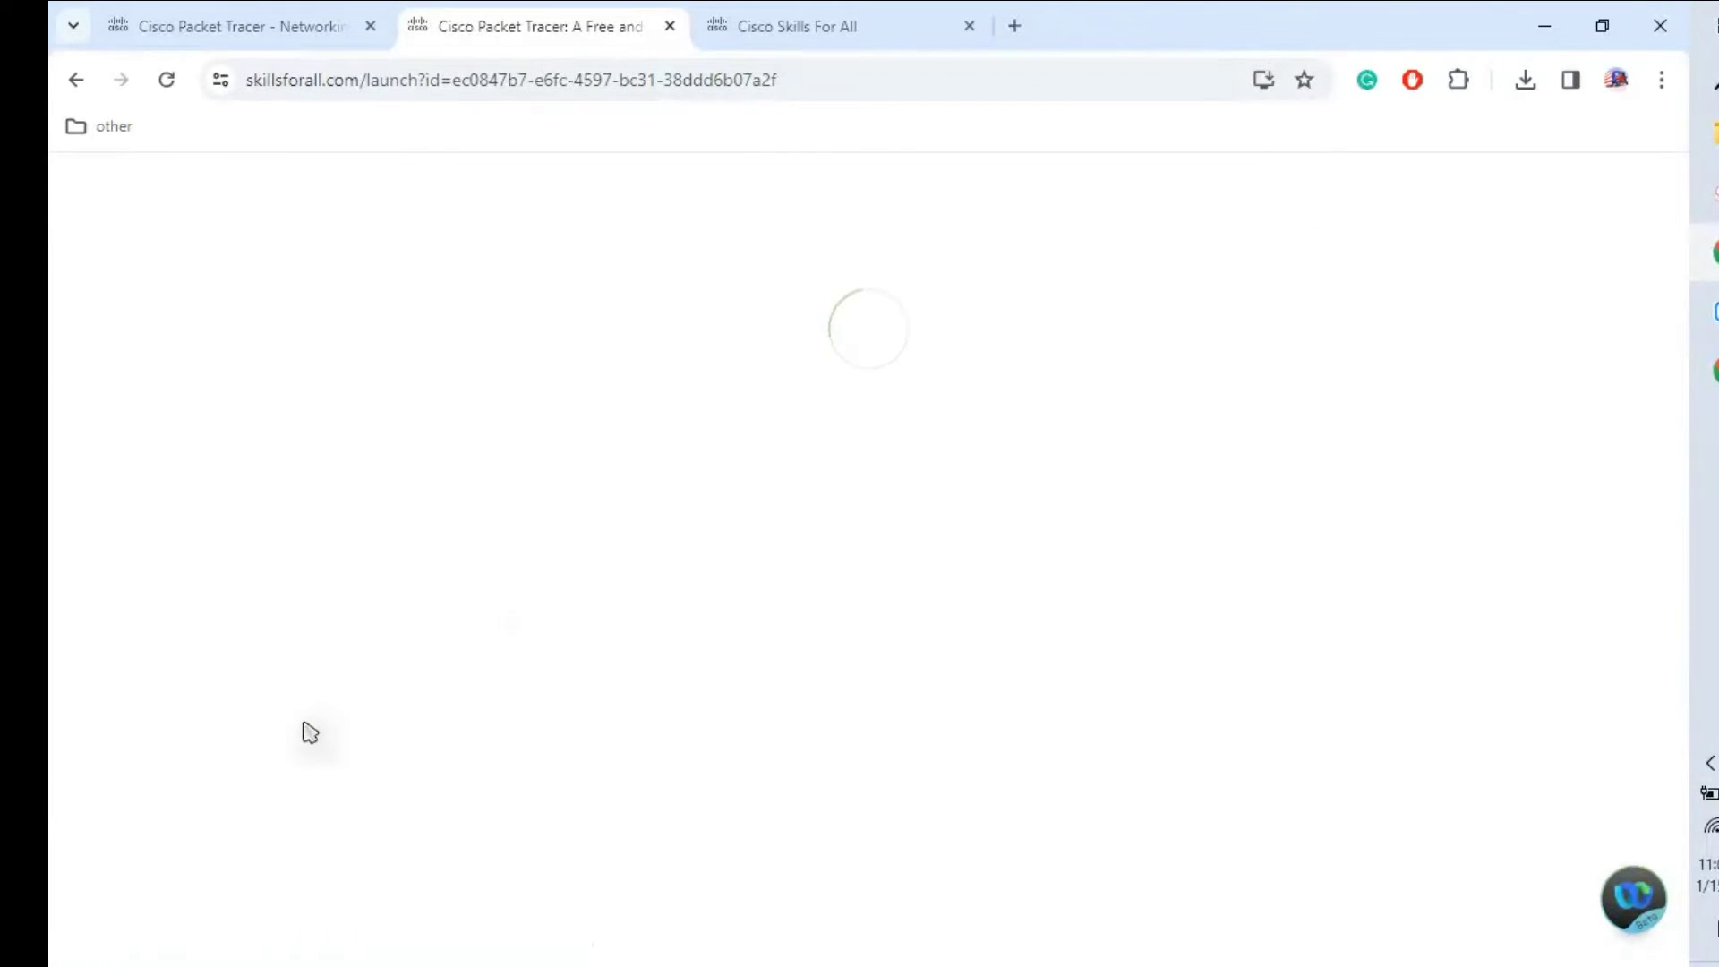
click(756, 20)
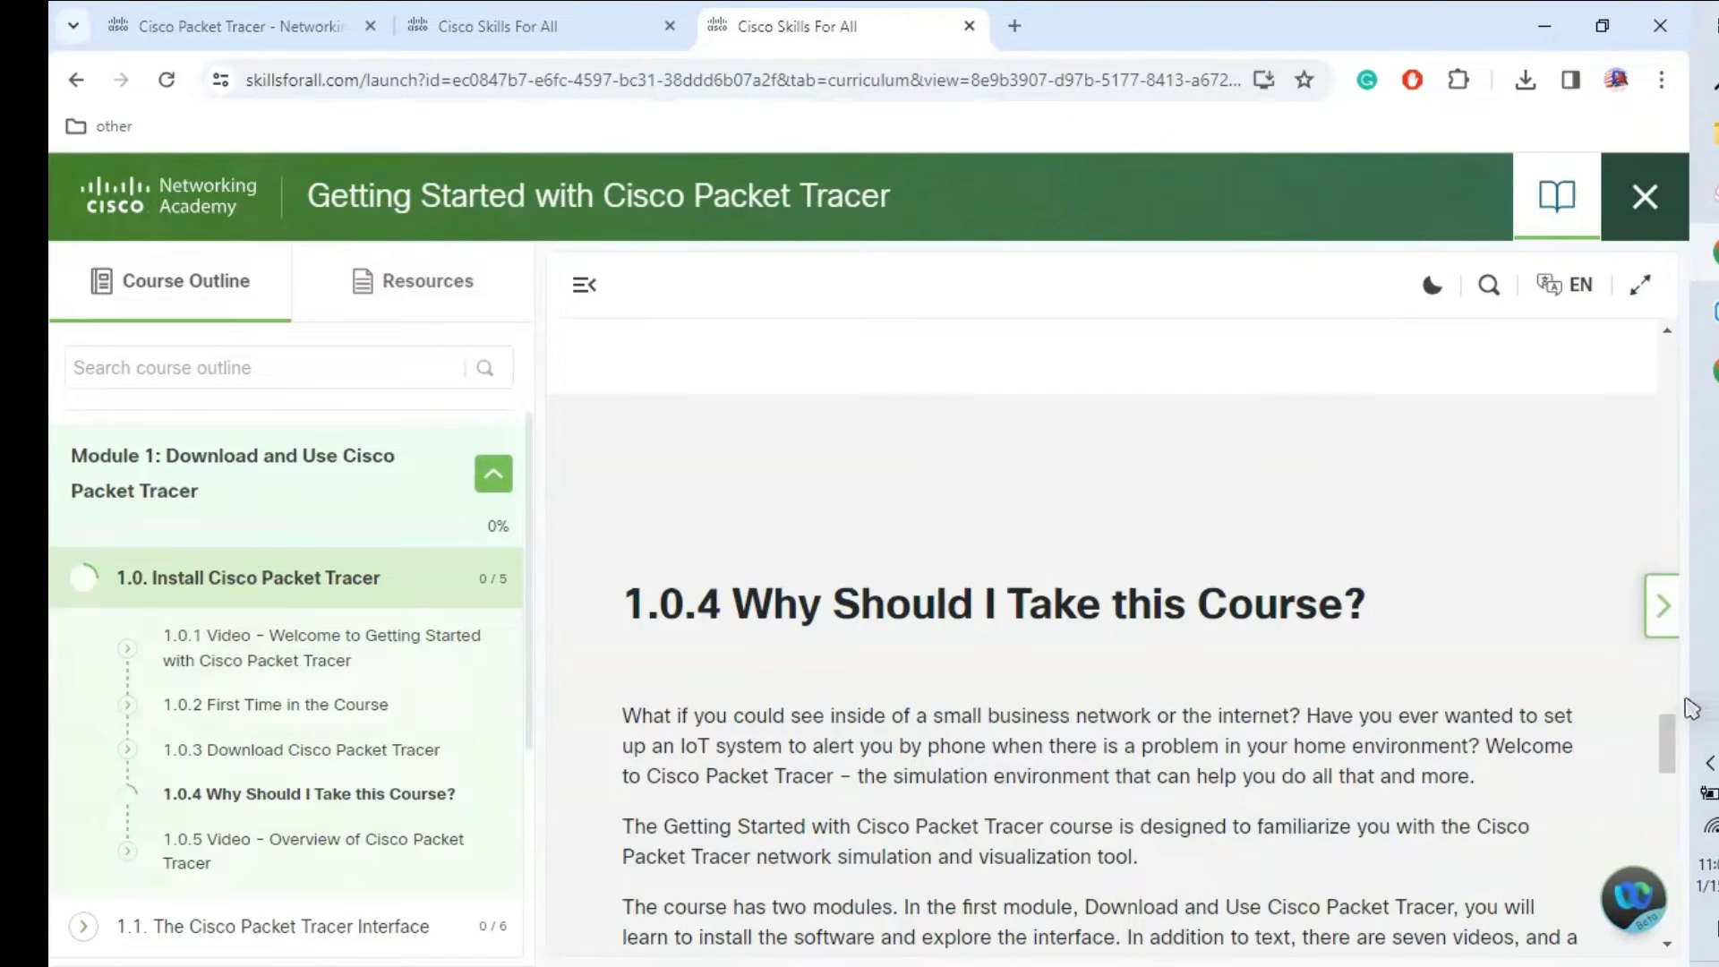
drag(1669, 743, 1688, 915)
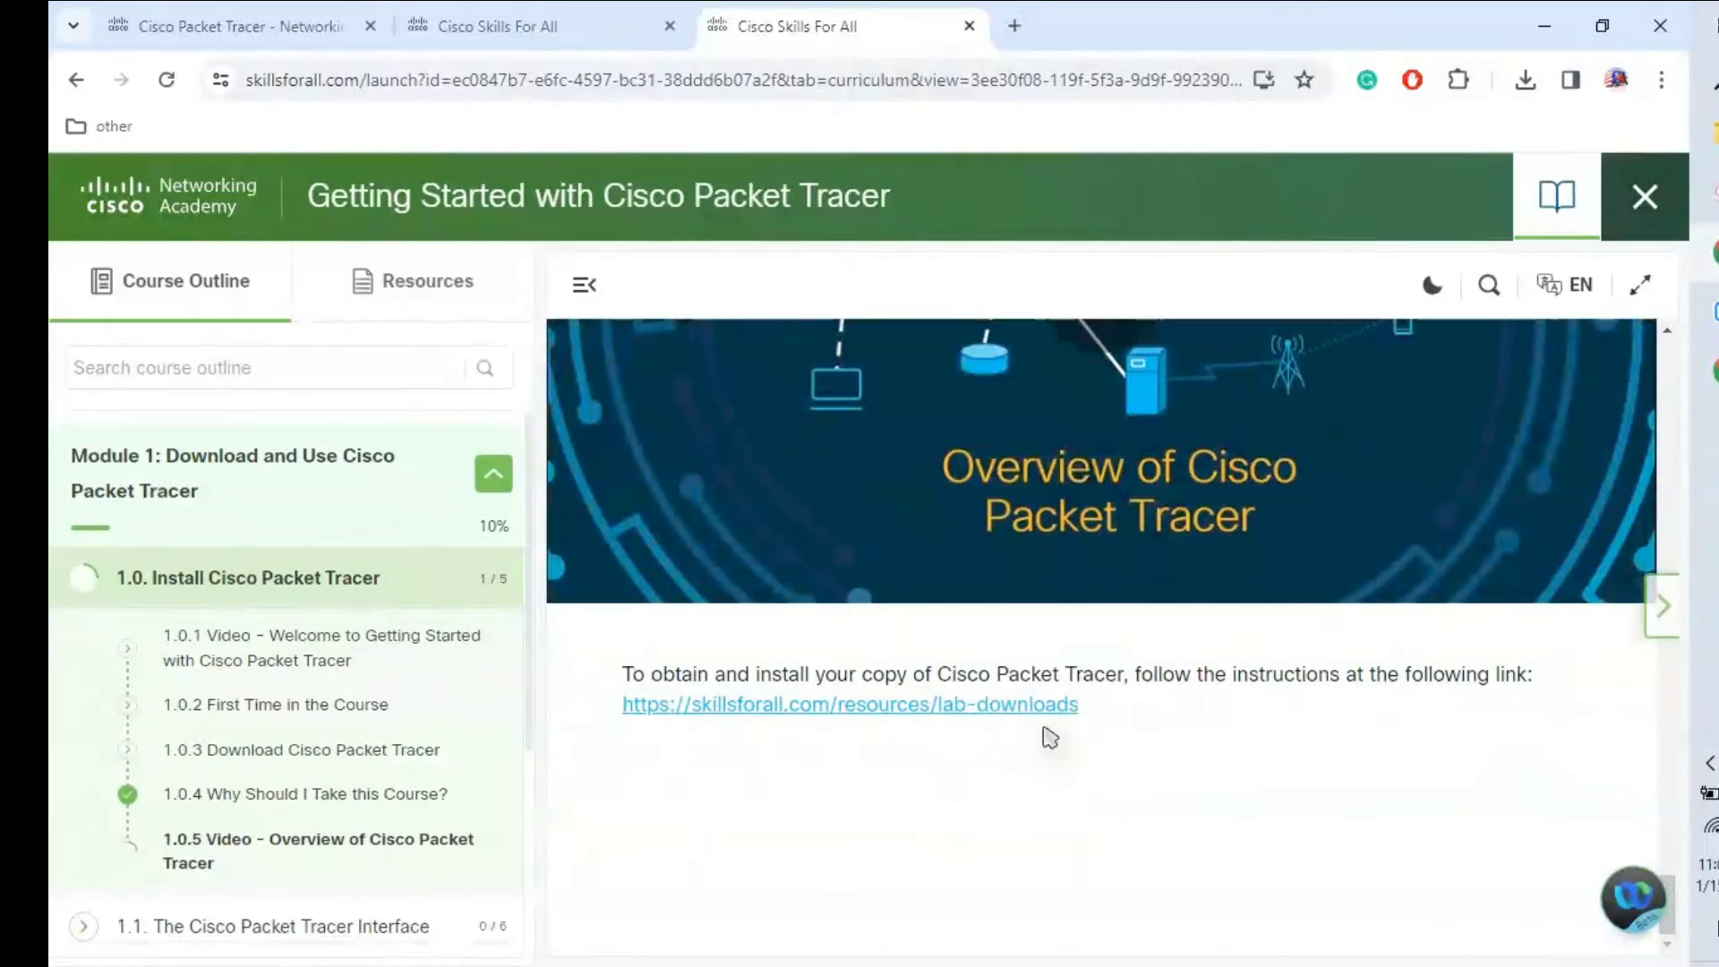
click(717, 709)
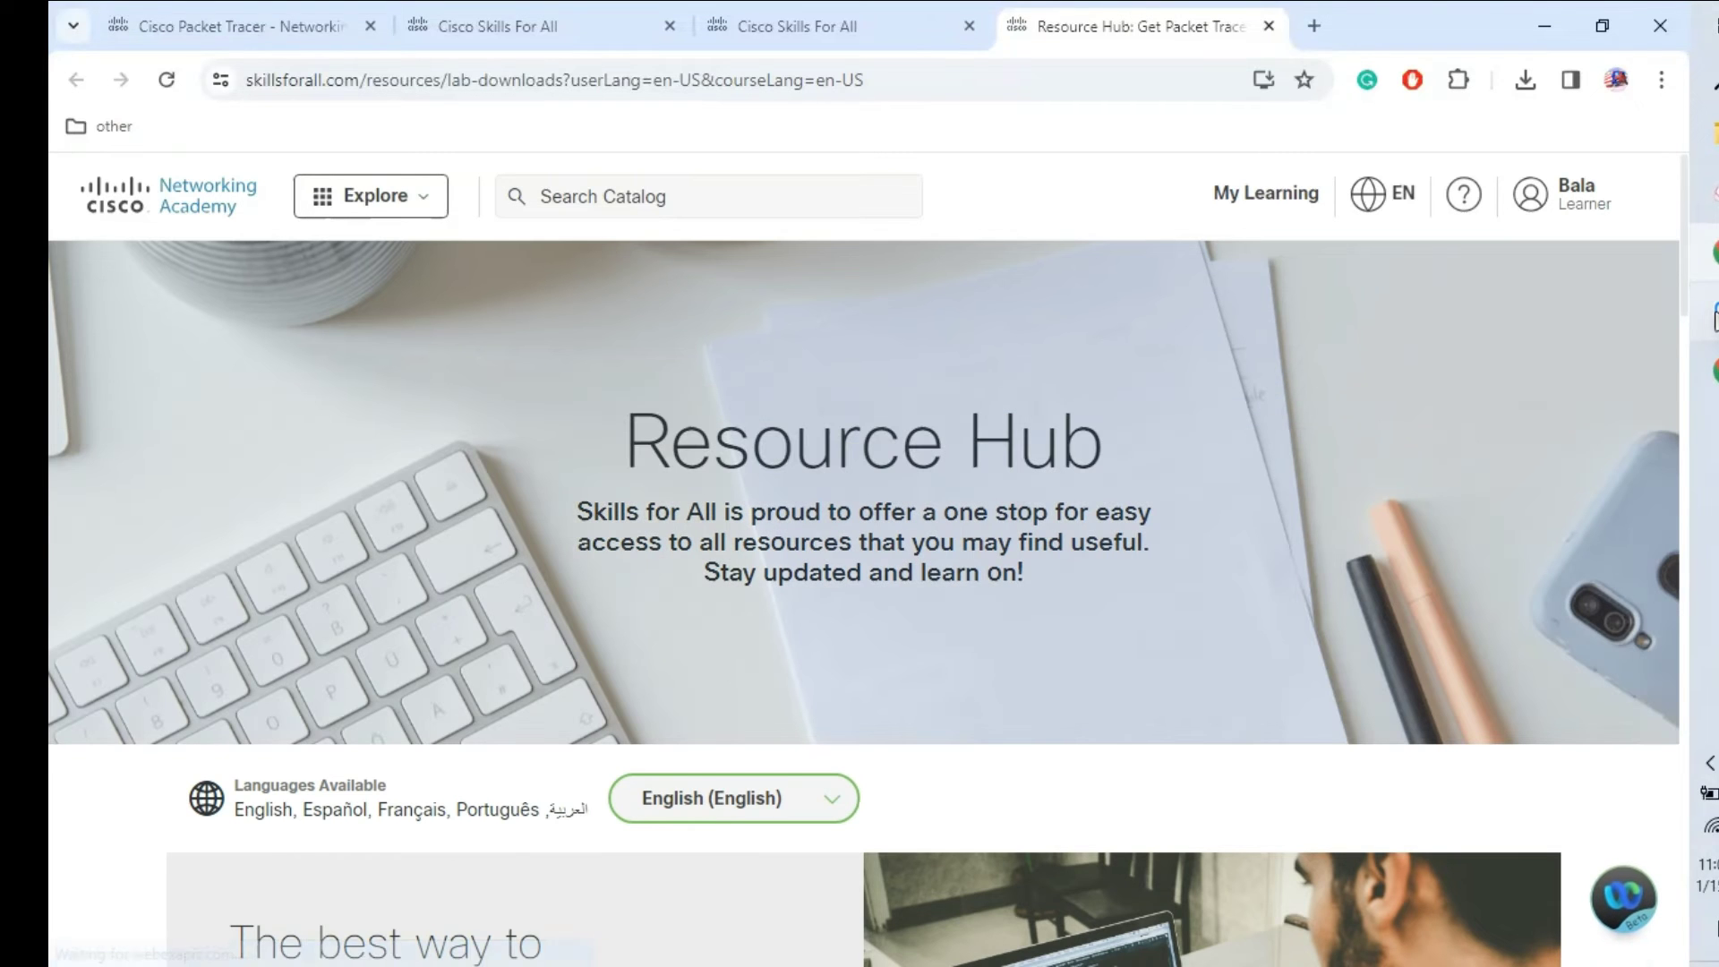
Step: Download the Packet Tracer 8.2.1 Windows 64bit installer and check Chrome's downloads list
drag(1687, 300, 1687, 520)
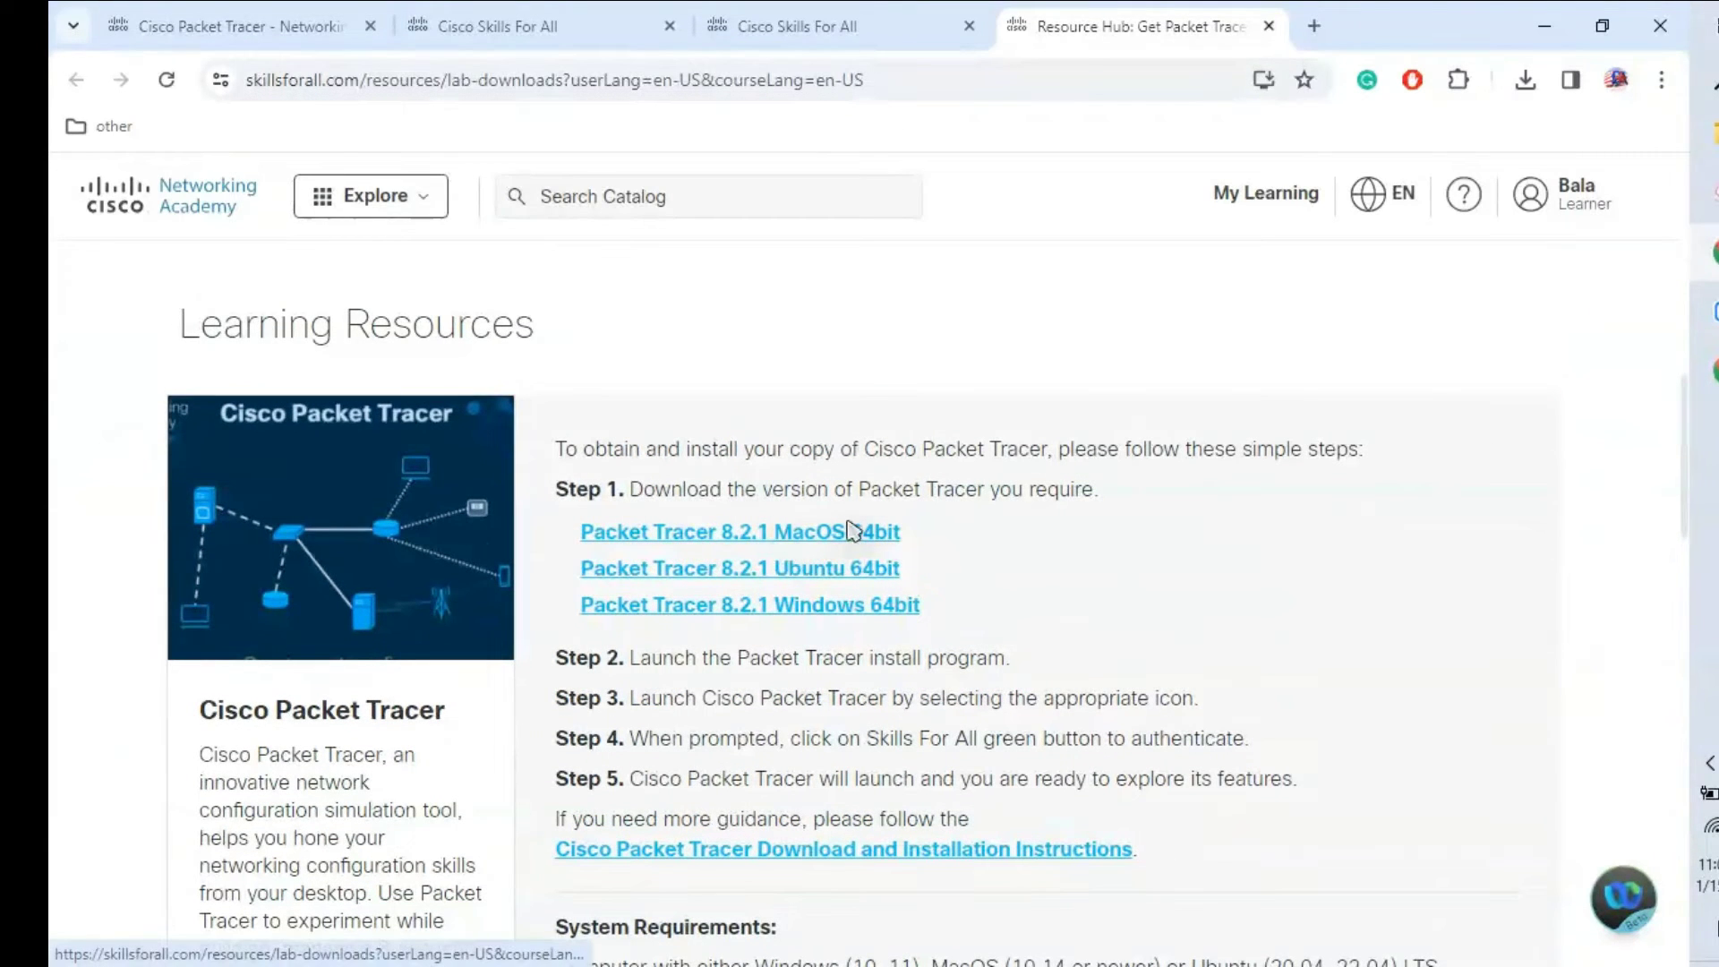
click(825, 616)
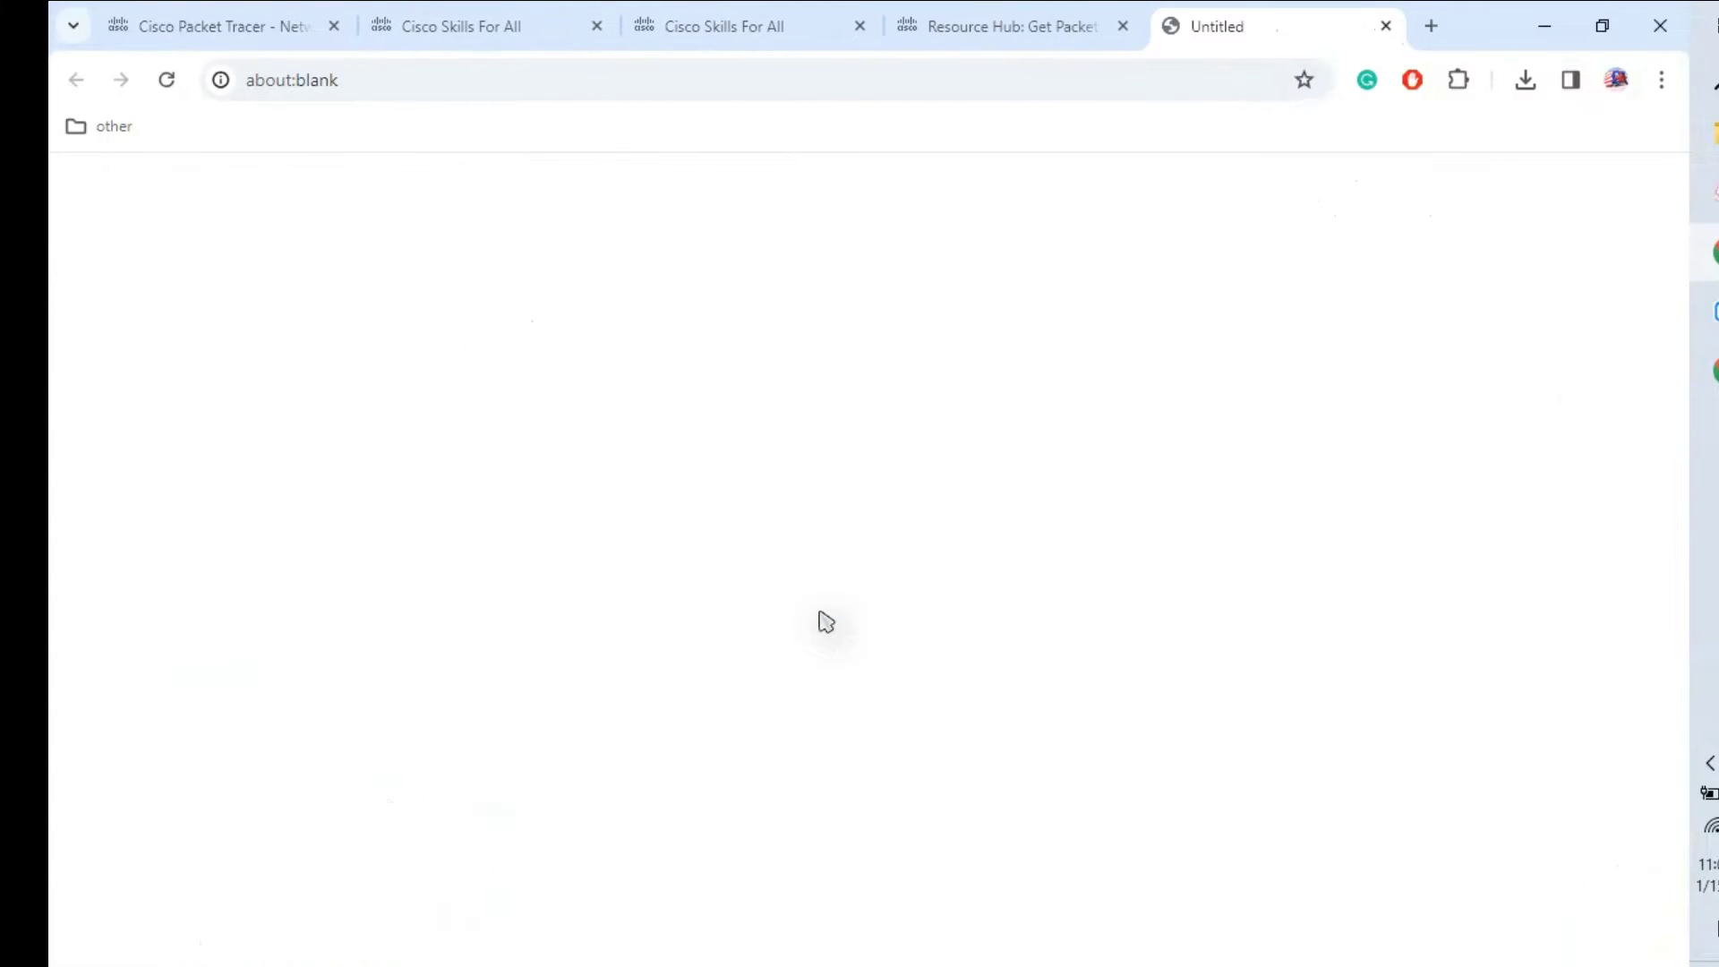
key(ctrl+j)
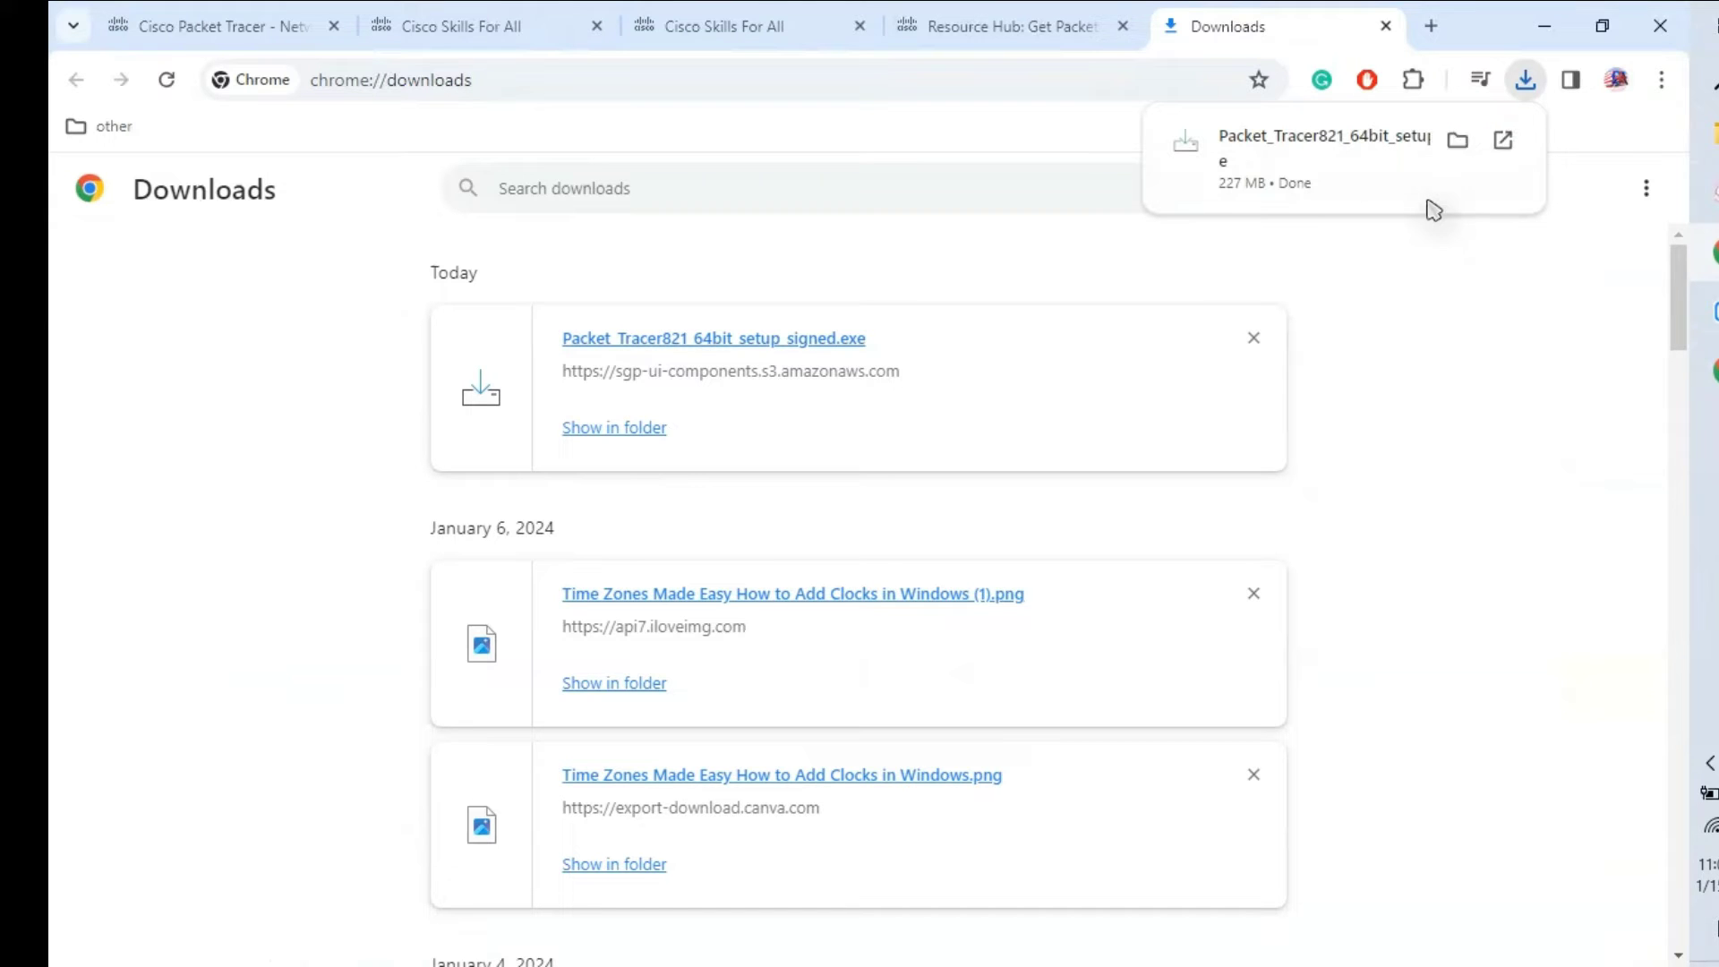
Step: Run Packet_Tracer821_64bit_setup_signed.exe from the Downloads folder to bring up its setup wizard
click(1457, 138)
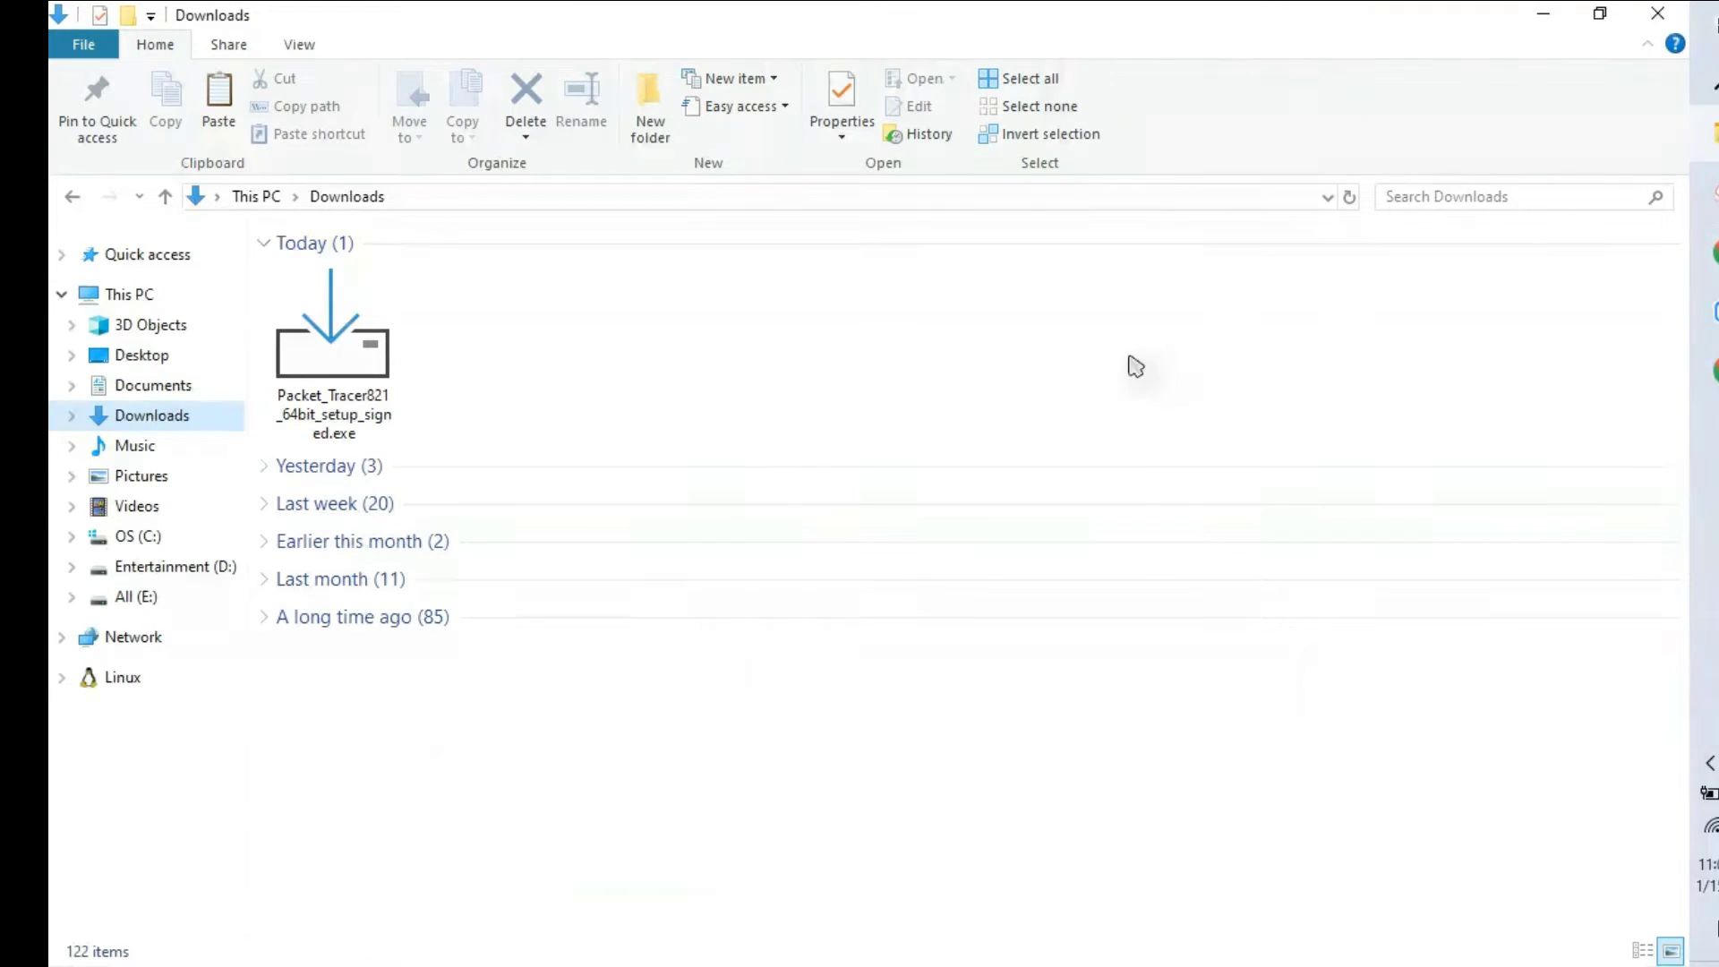
click(331, 421)
right_click(331, 416)
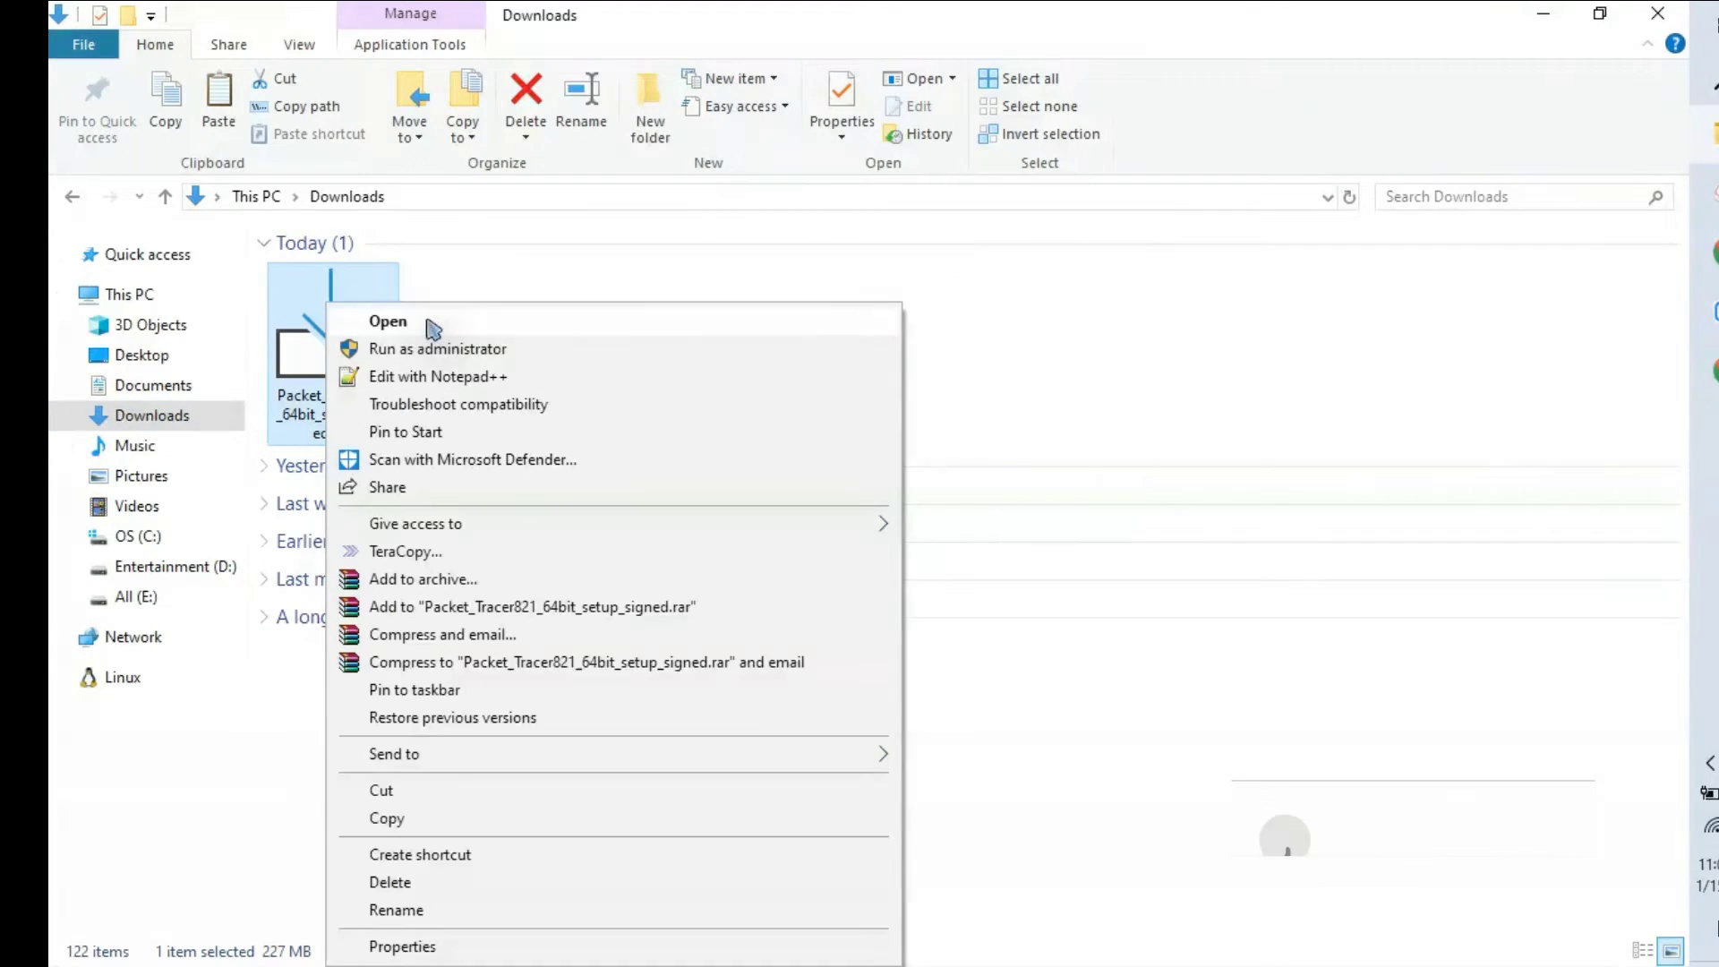
click(446, 318)
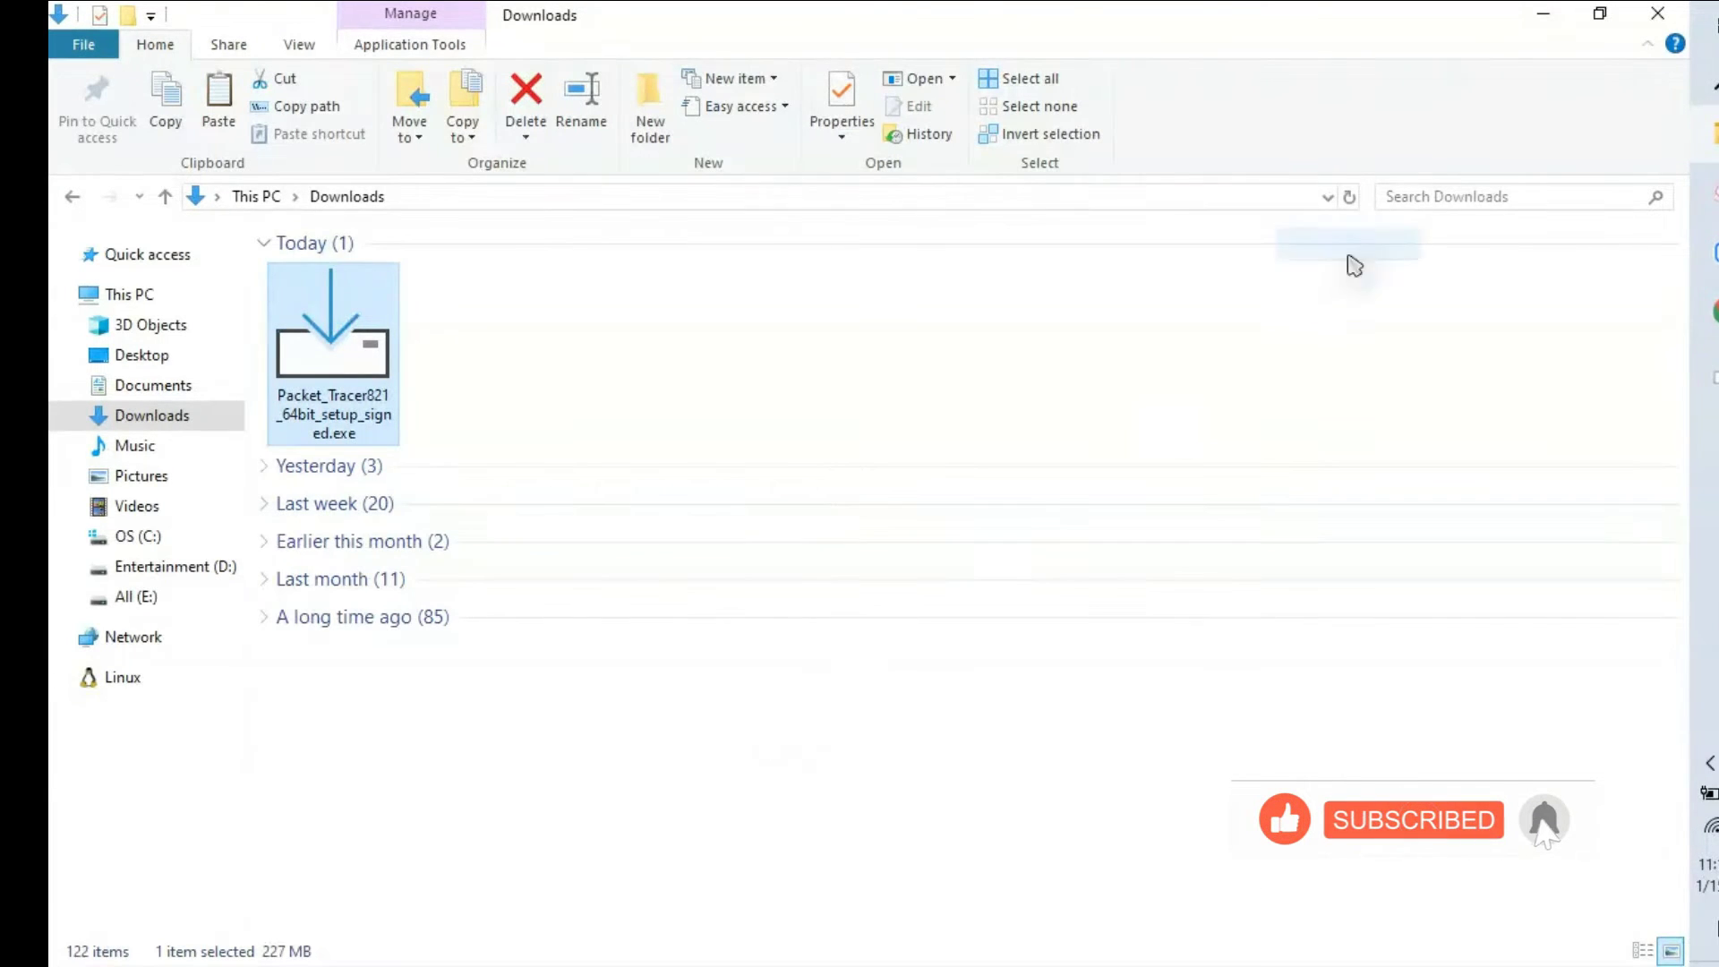
click(1542, 13)
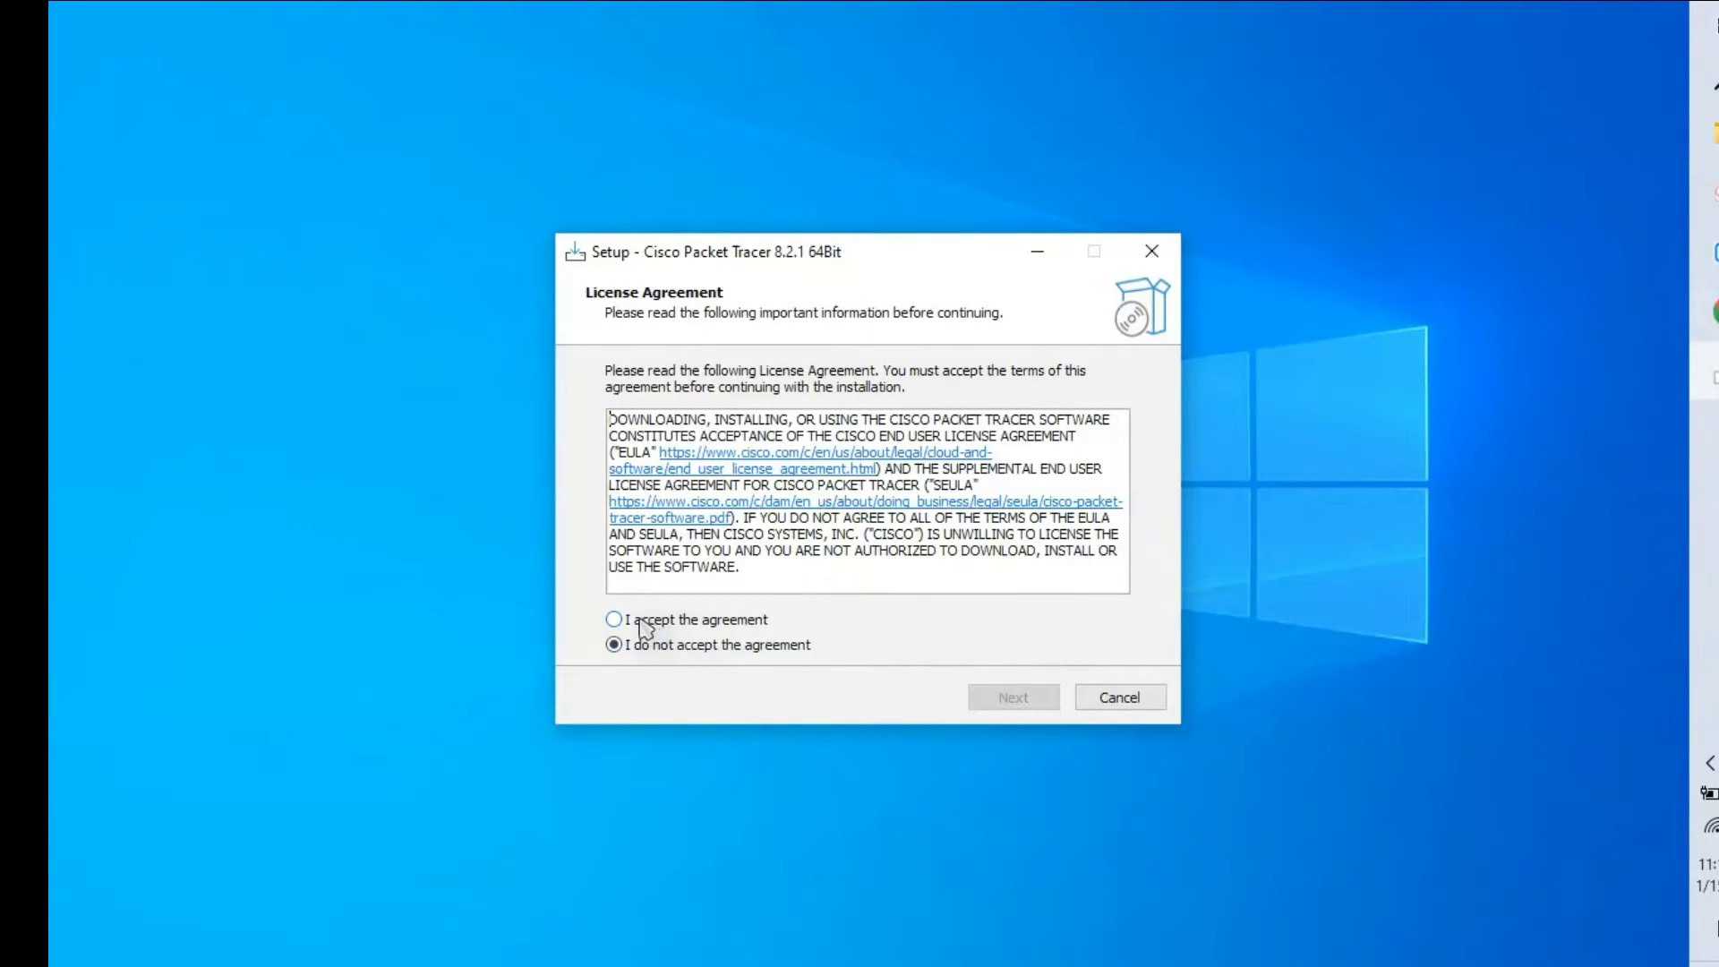
Step: Accept the licence, keep the default folder, Start Menu entry and desktop shortcut, and install
click(667, 624)
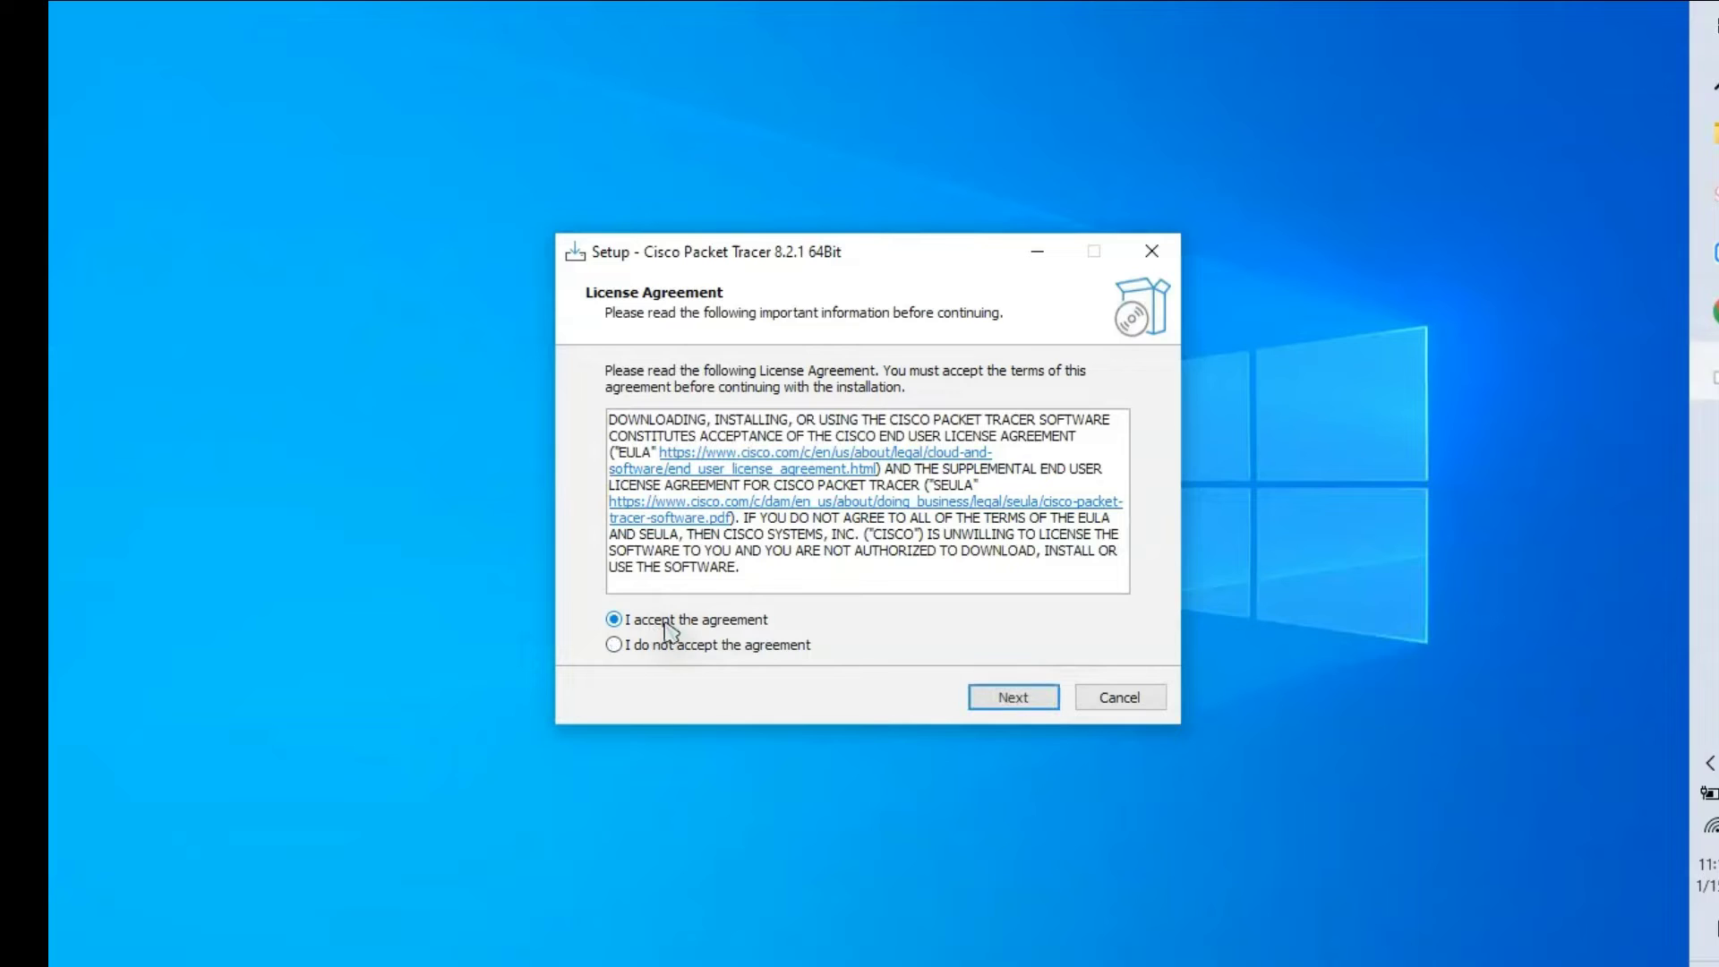
click(1028, 702)
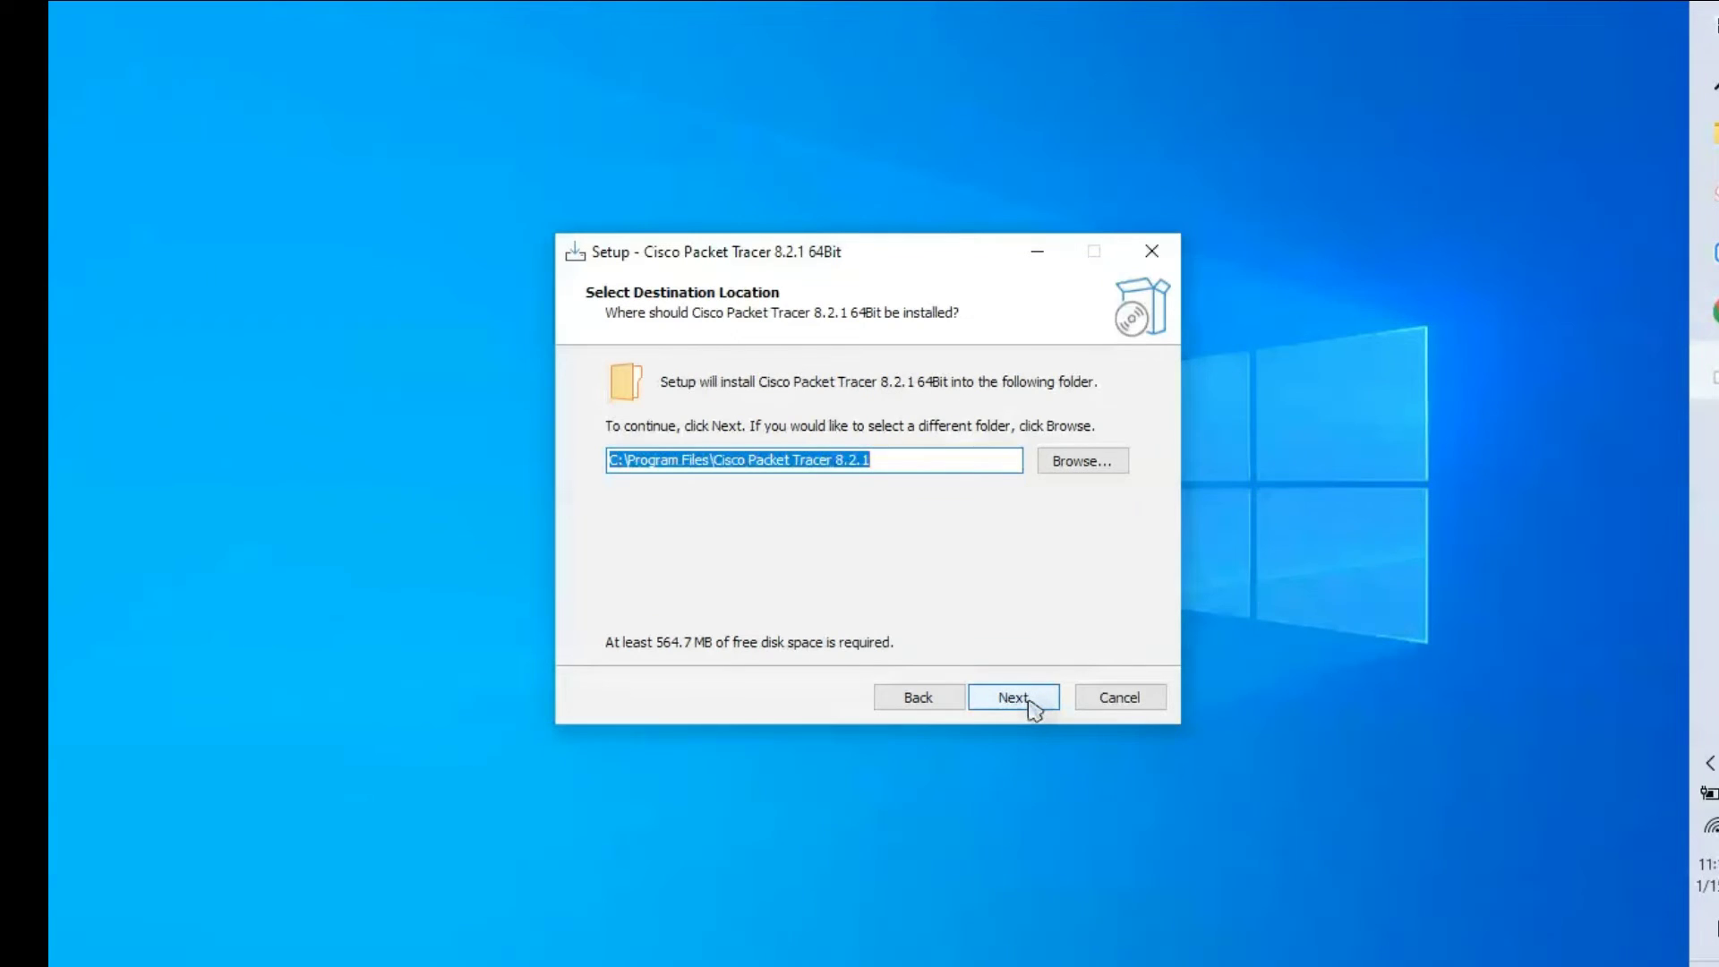
click(1014, 697)
click(1013, 697)
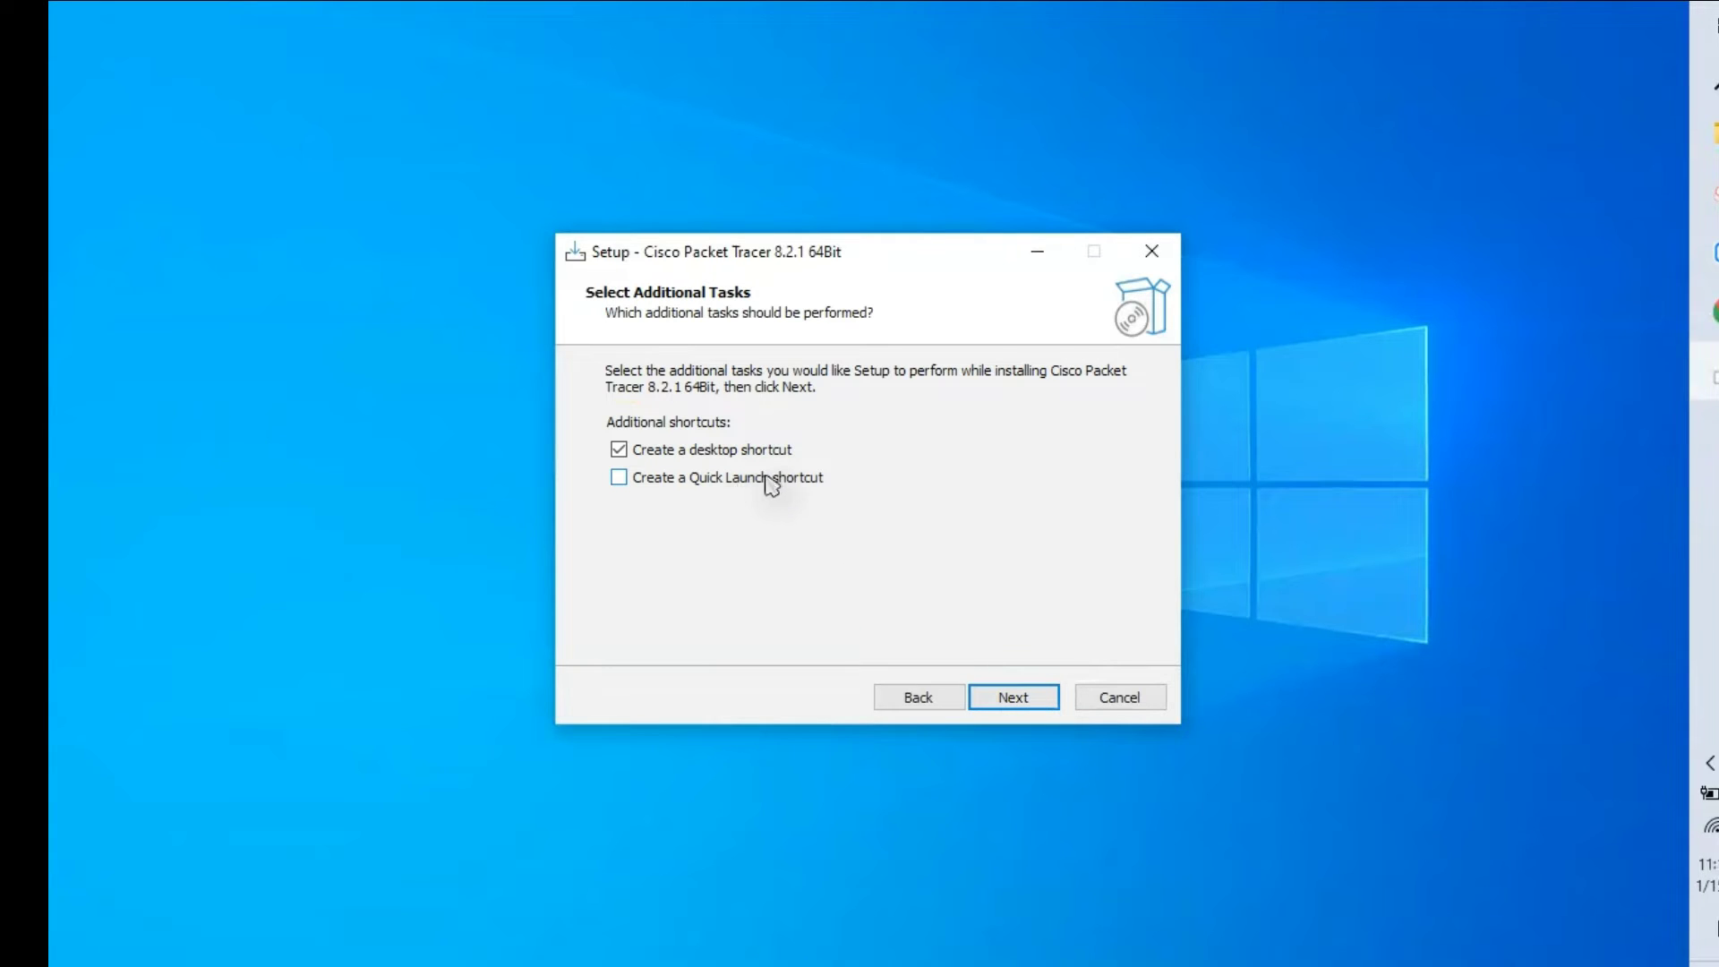
click(1028, 700)
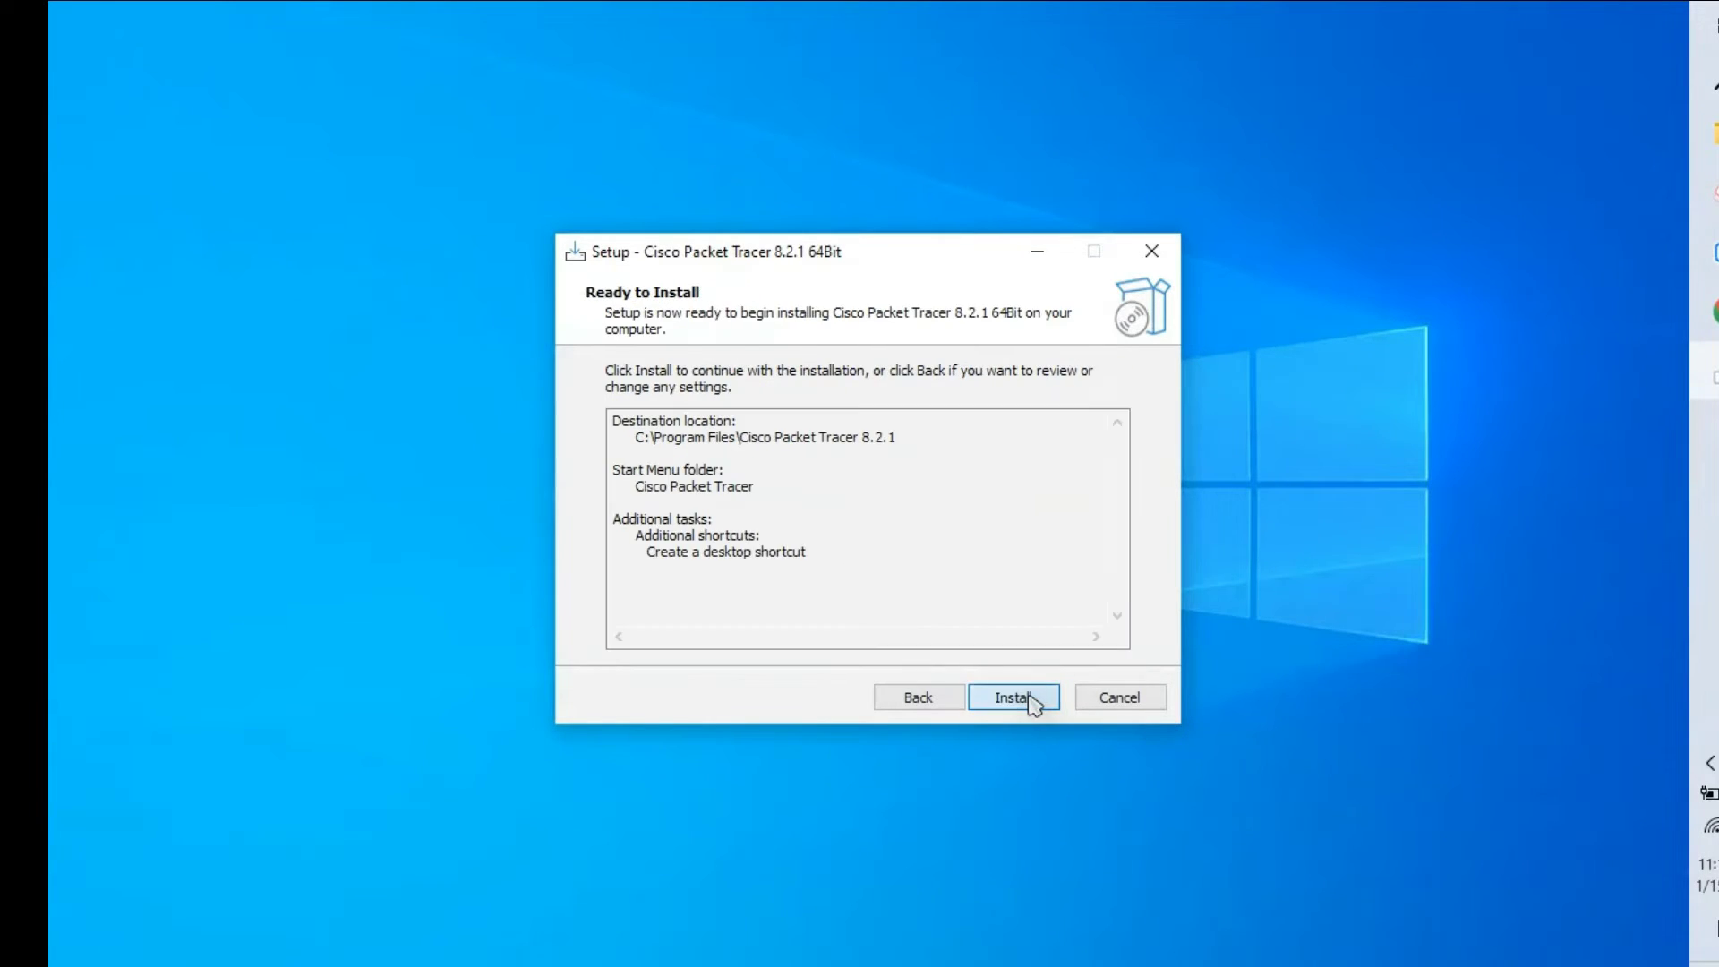
click(1030, 703)
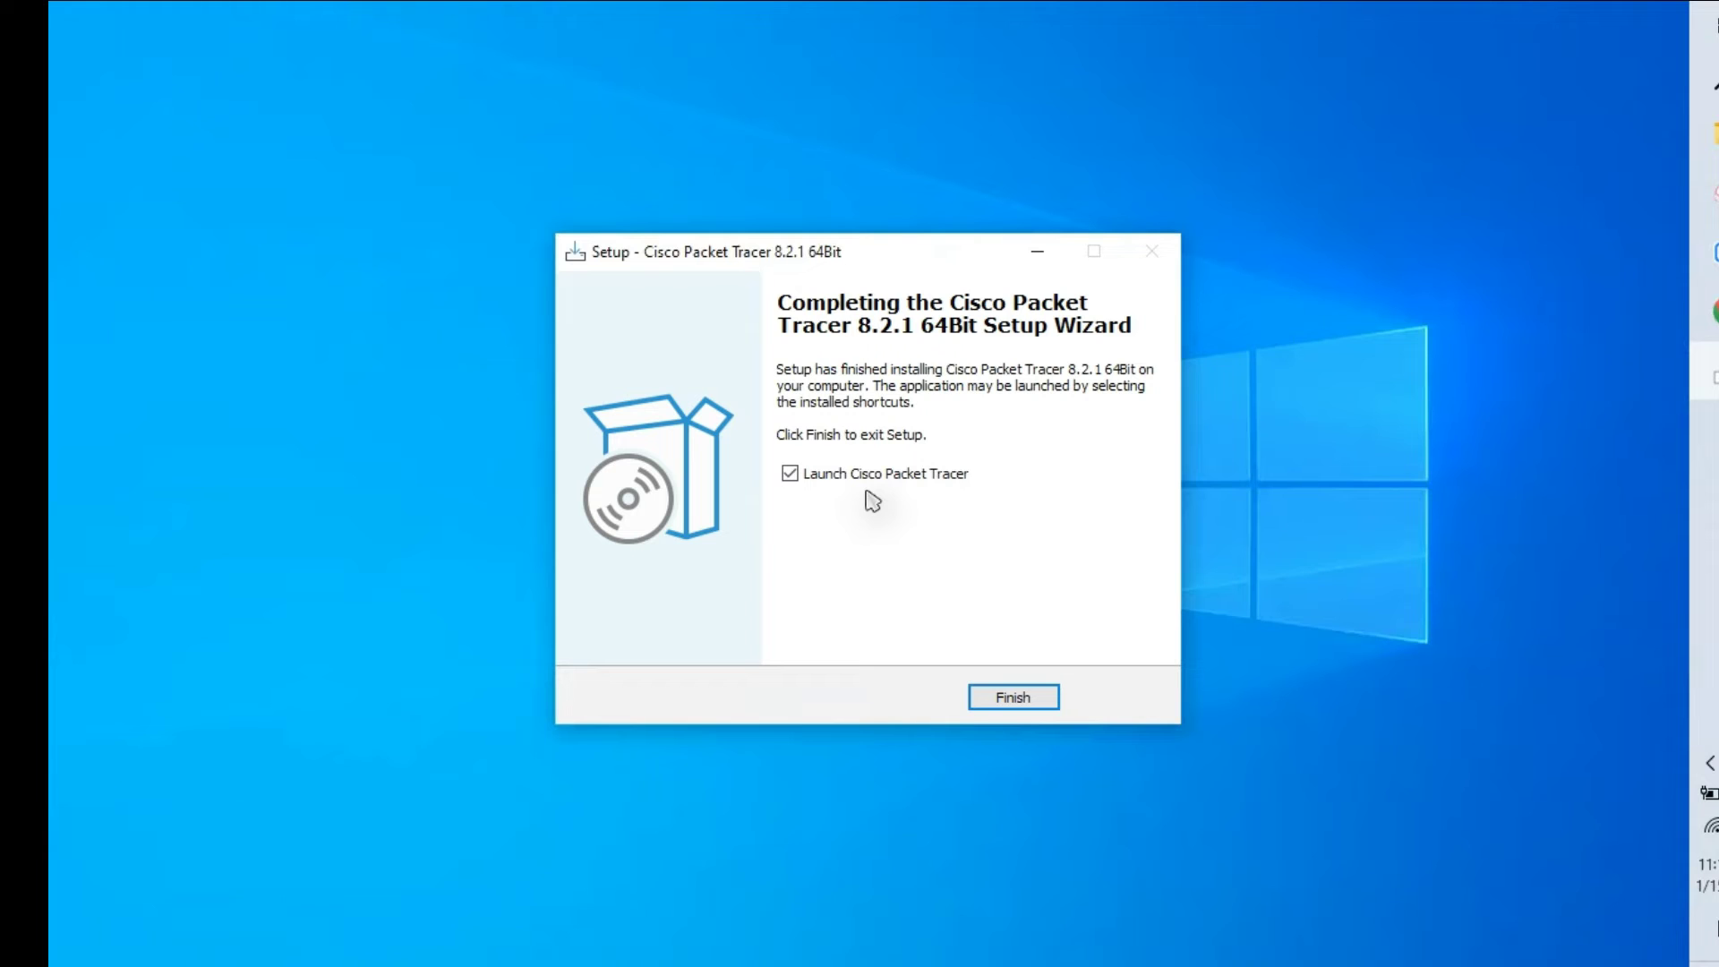
Step: Finish setup with 'Launch Cisco Packet Tracer' left checked
click(1021, 702)
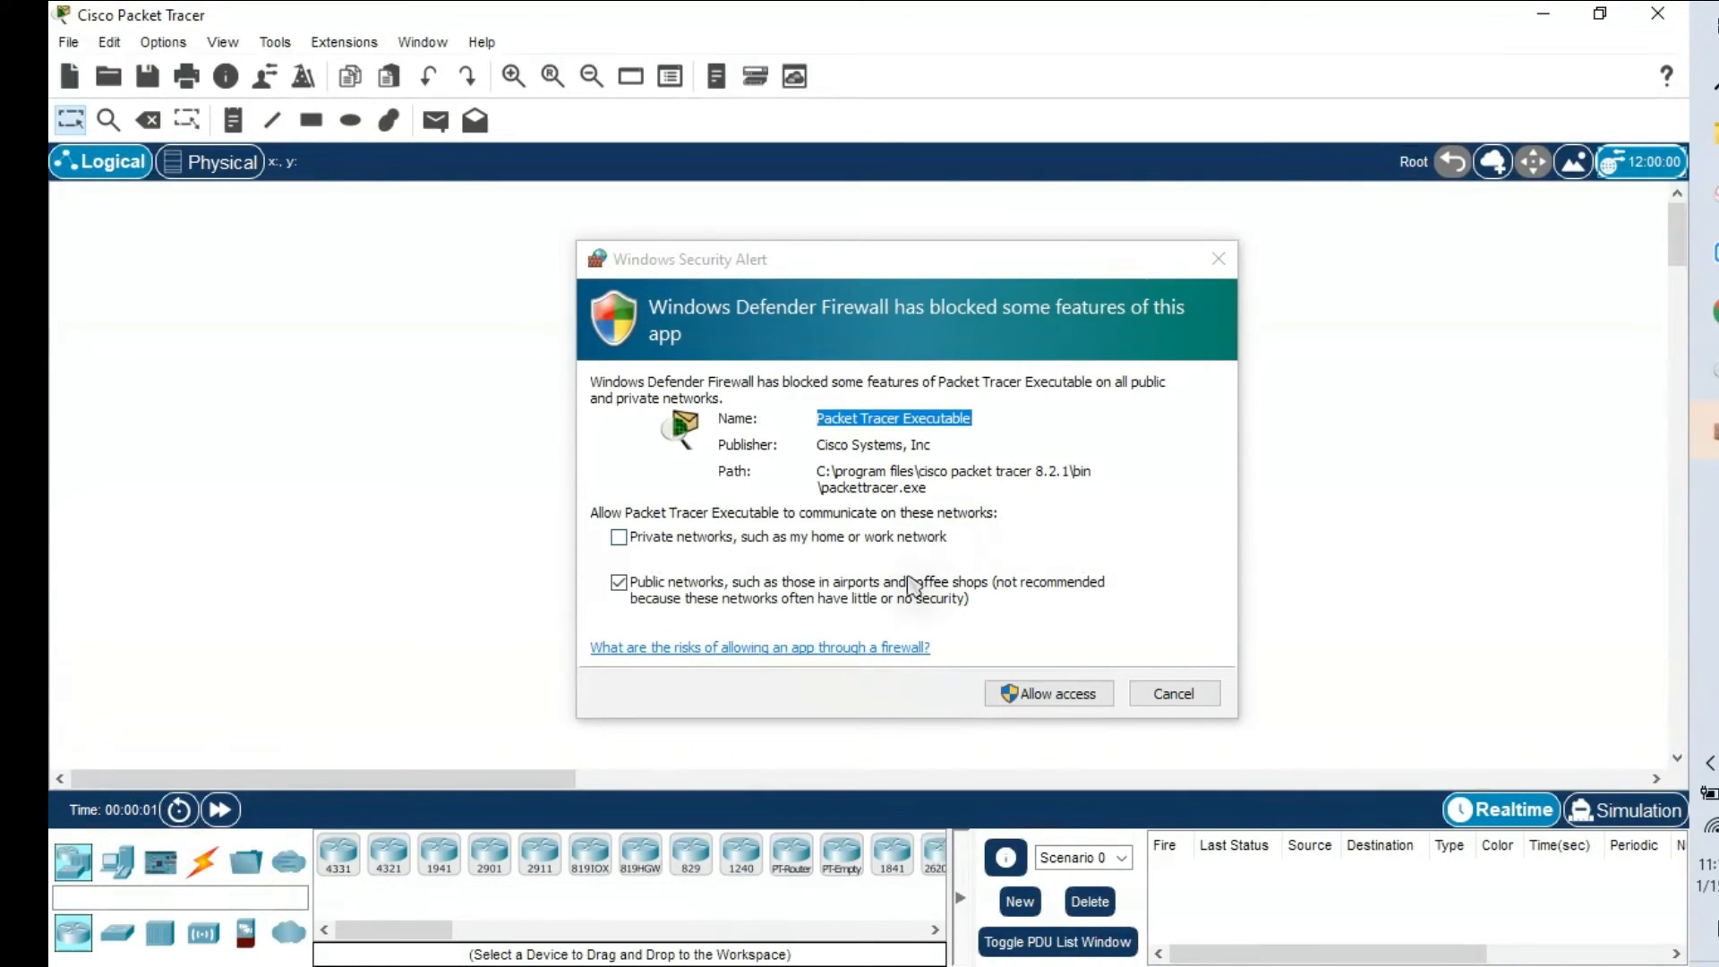
Step: Allow Packet Tracer through Windows Defender Firewall on private networks only, not public
click(892, 605)
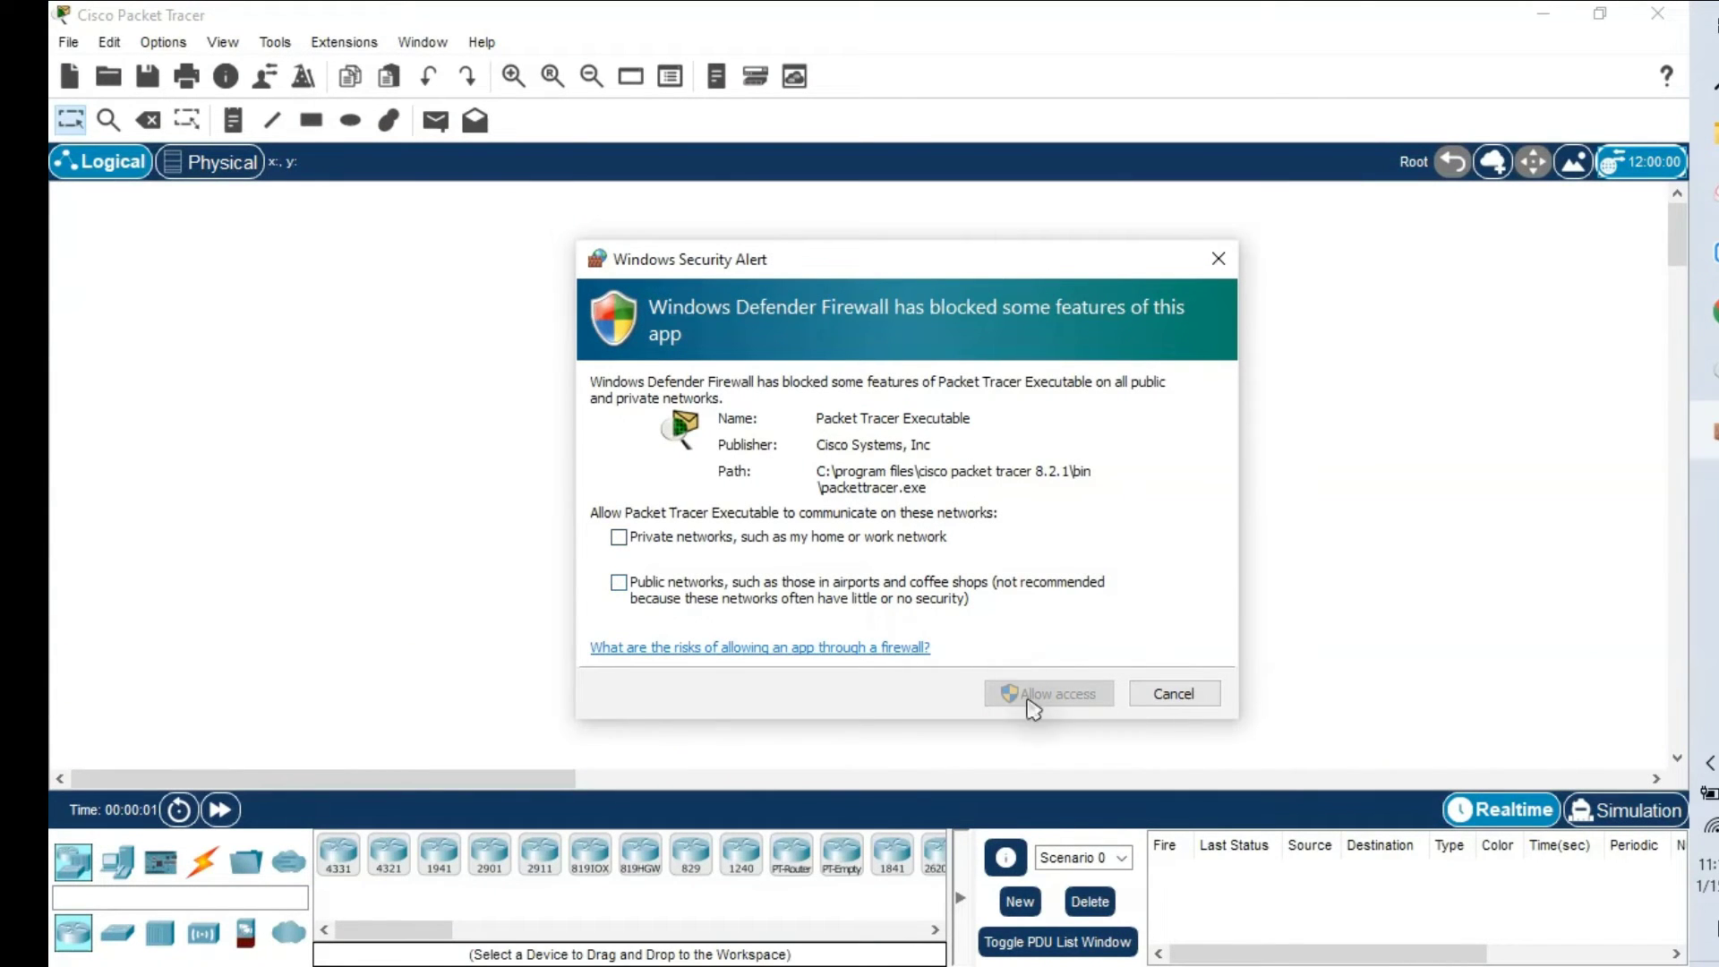
click(836, 595)
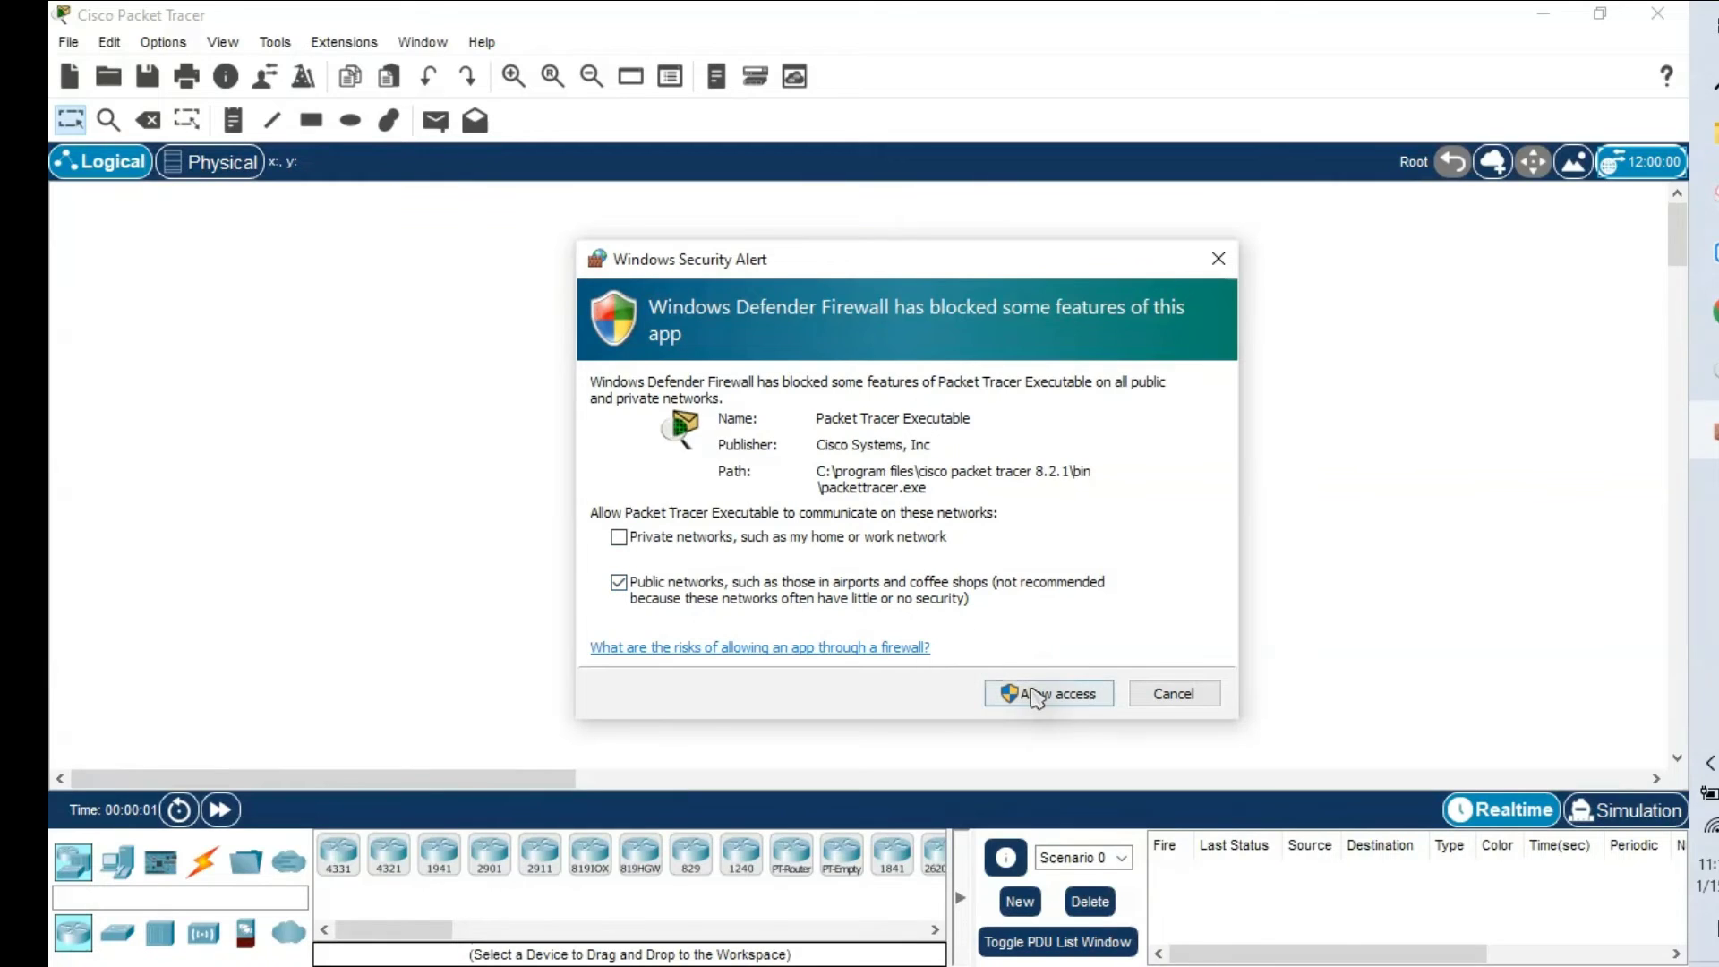
click(806, 535)
click(850, 606)
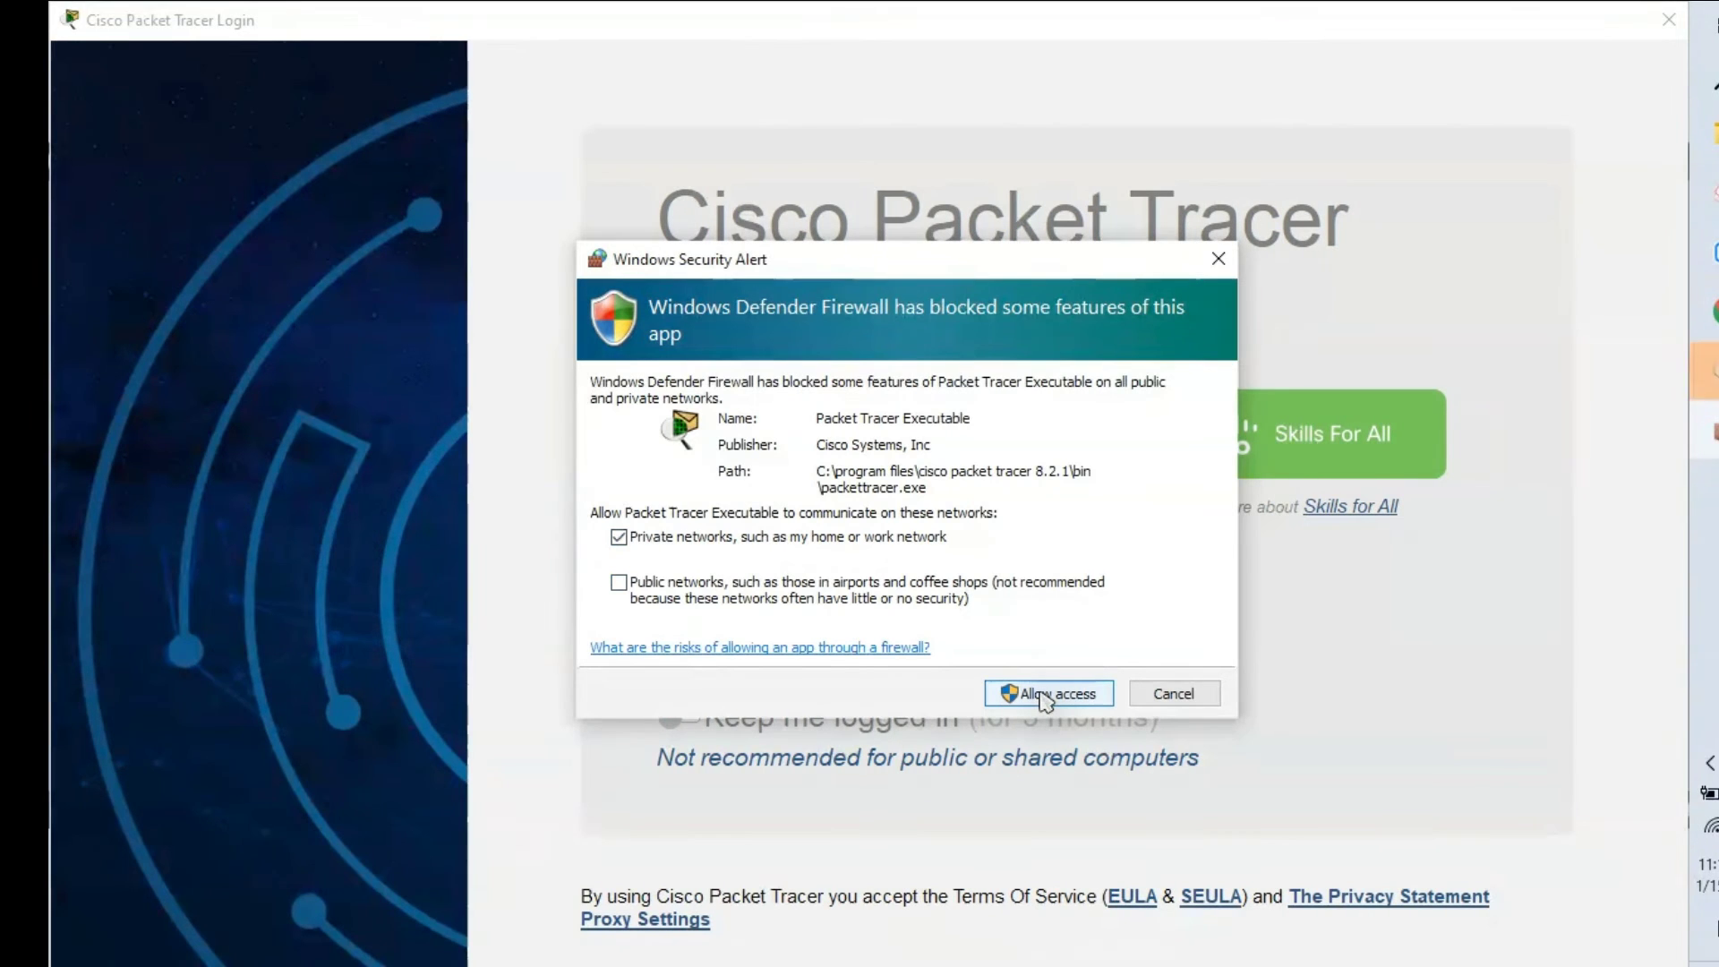
click(1044, 697)
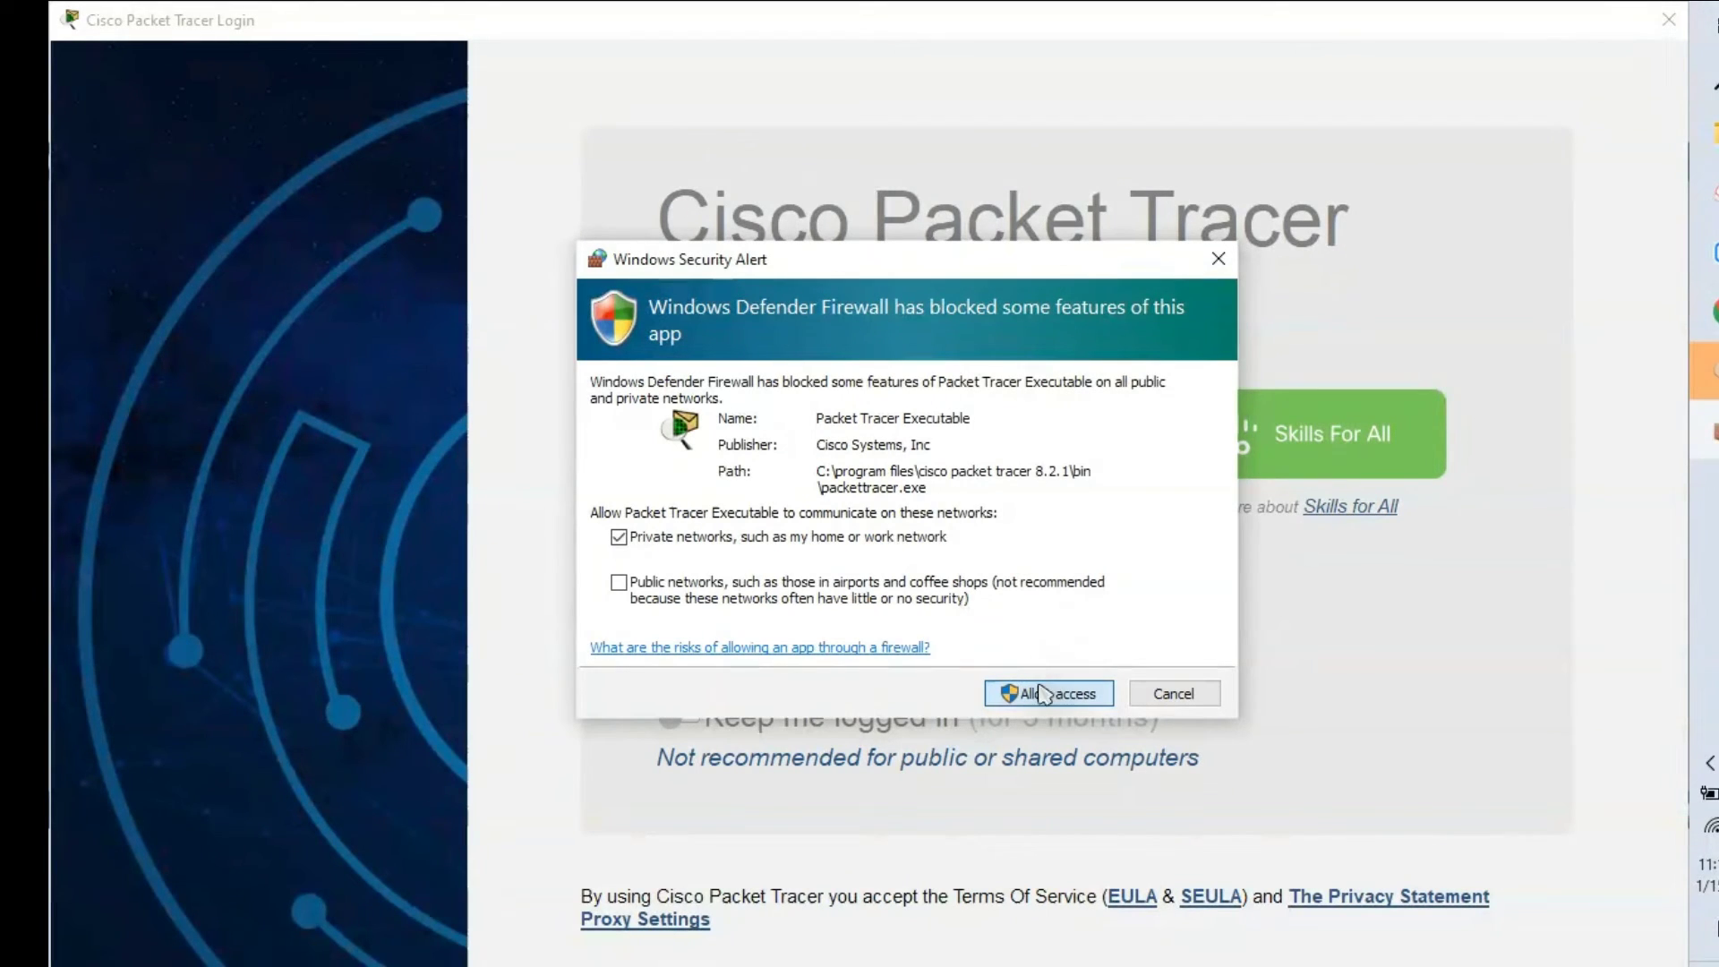
click(1041, 694)
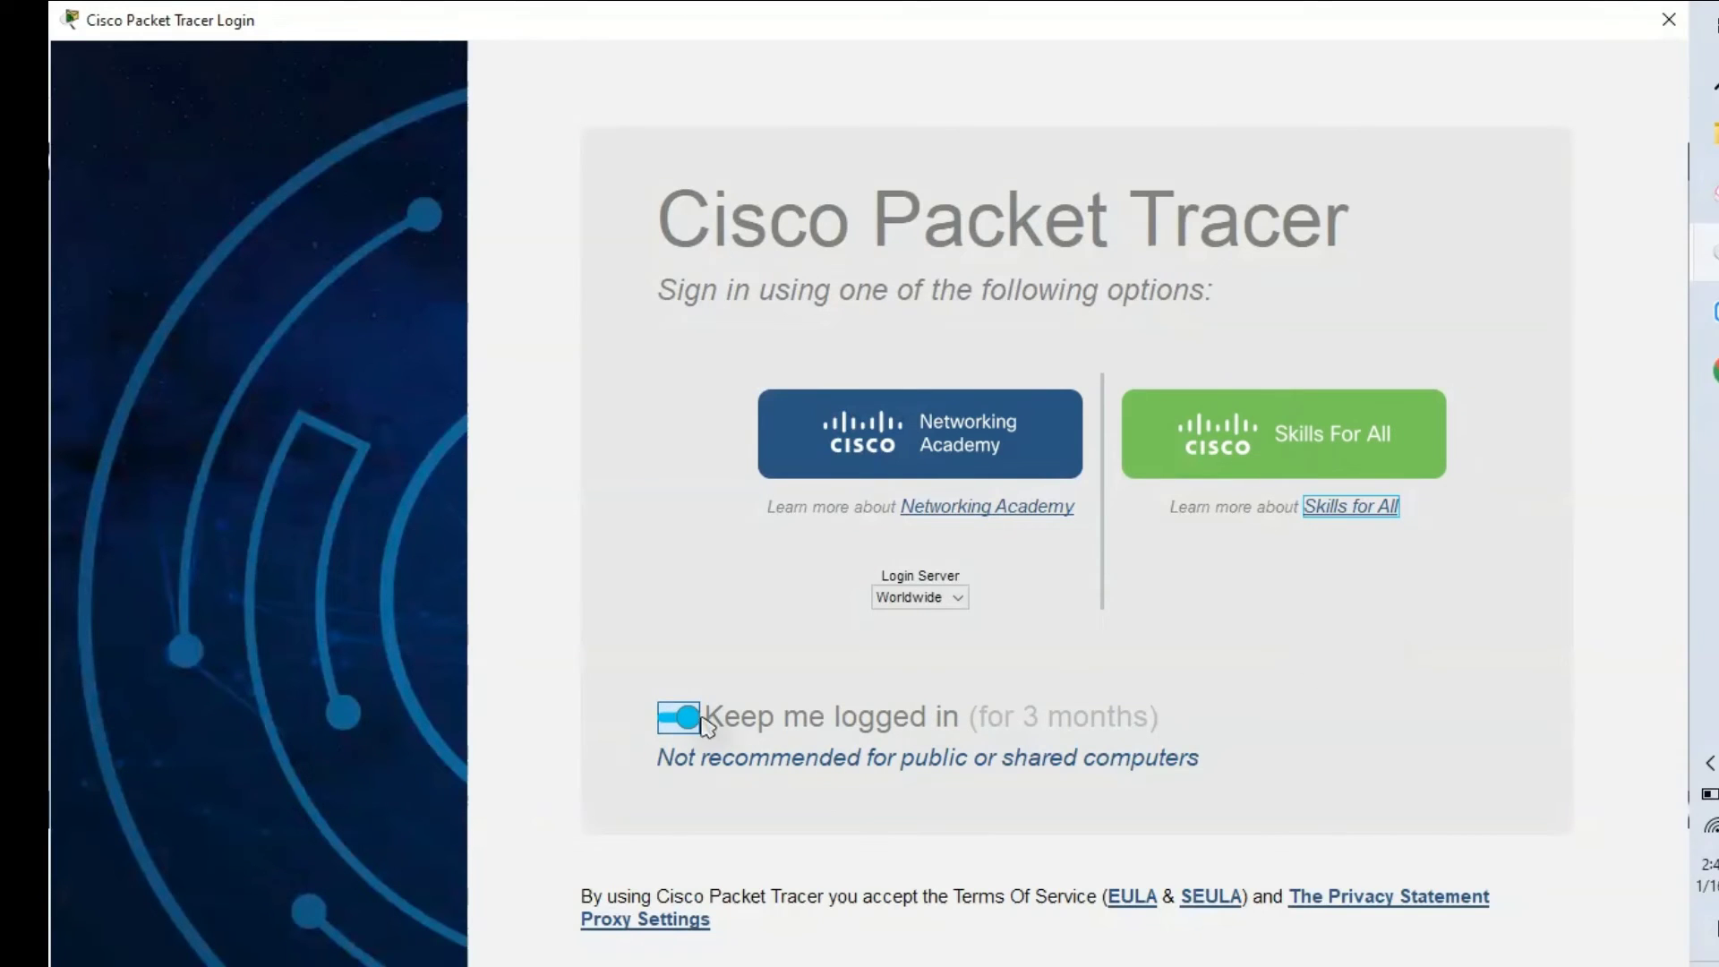
Step: Turn on 'Keep me logged in' for 3 months in the Packet Tracer login window
click(671, 719)
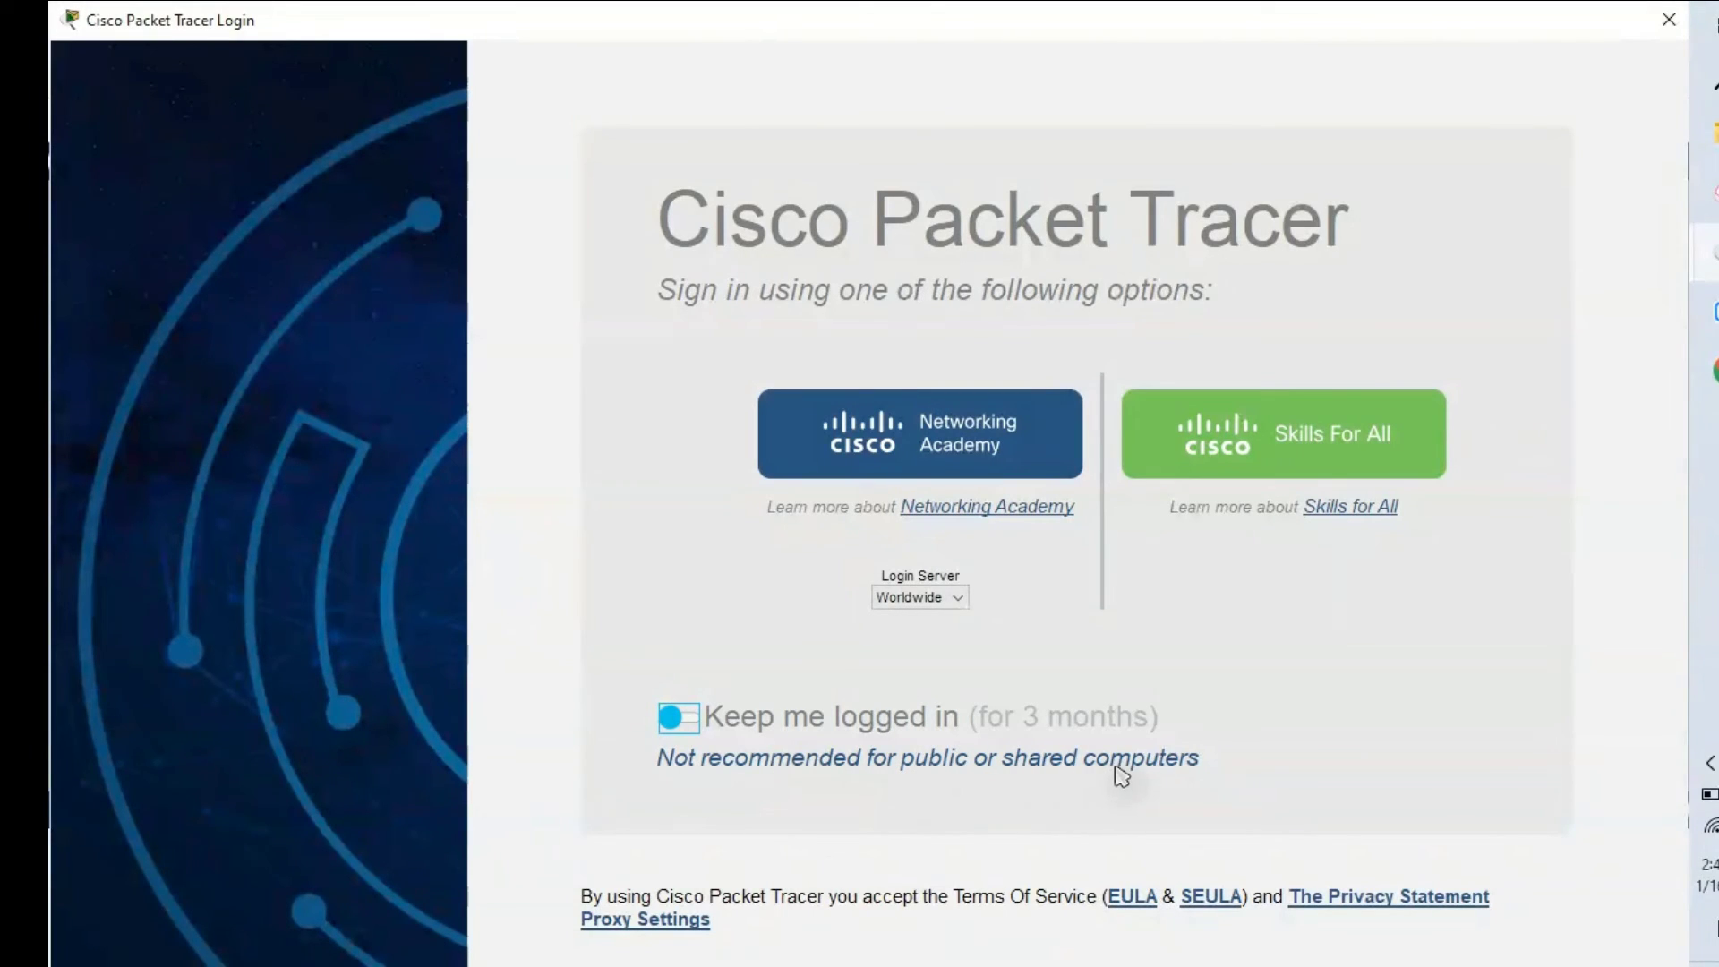
click(698, 727)
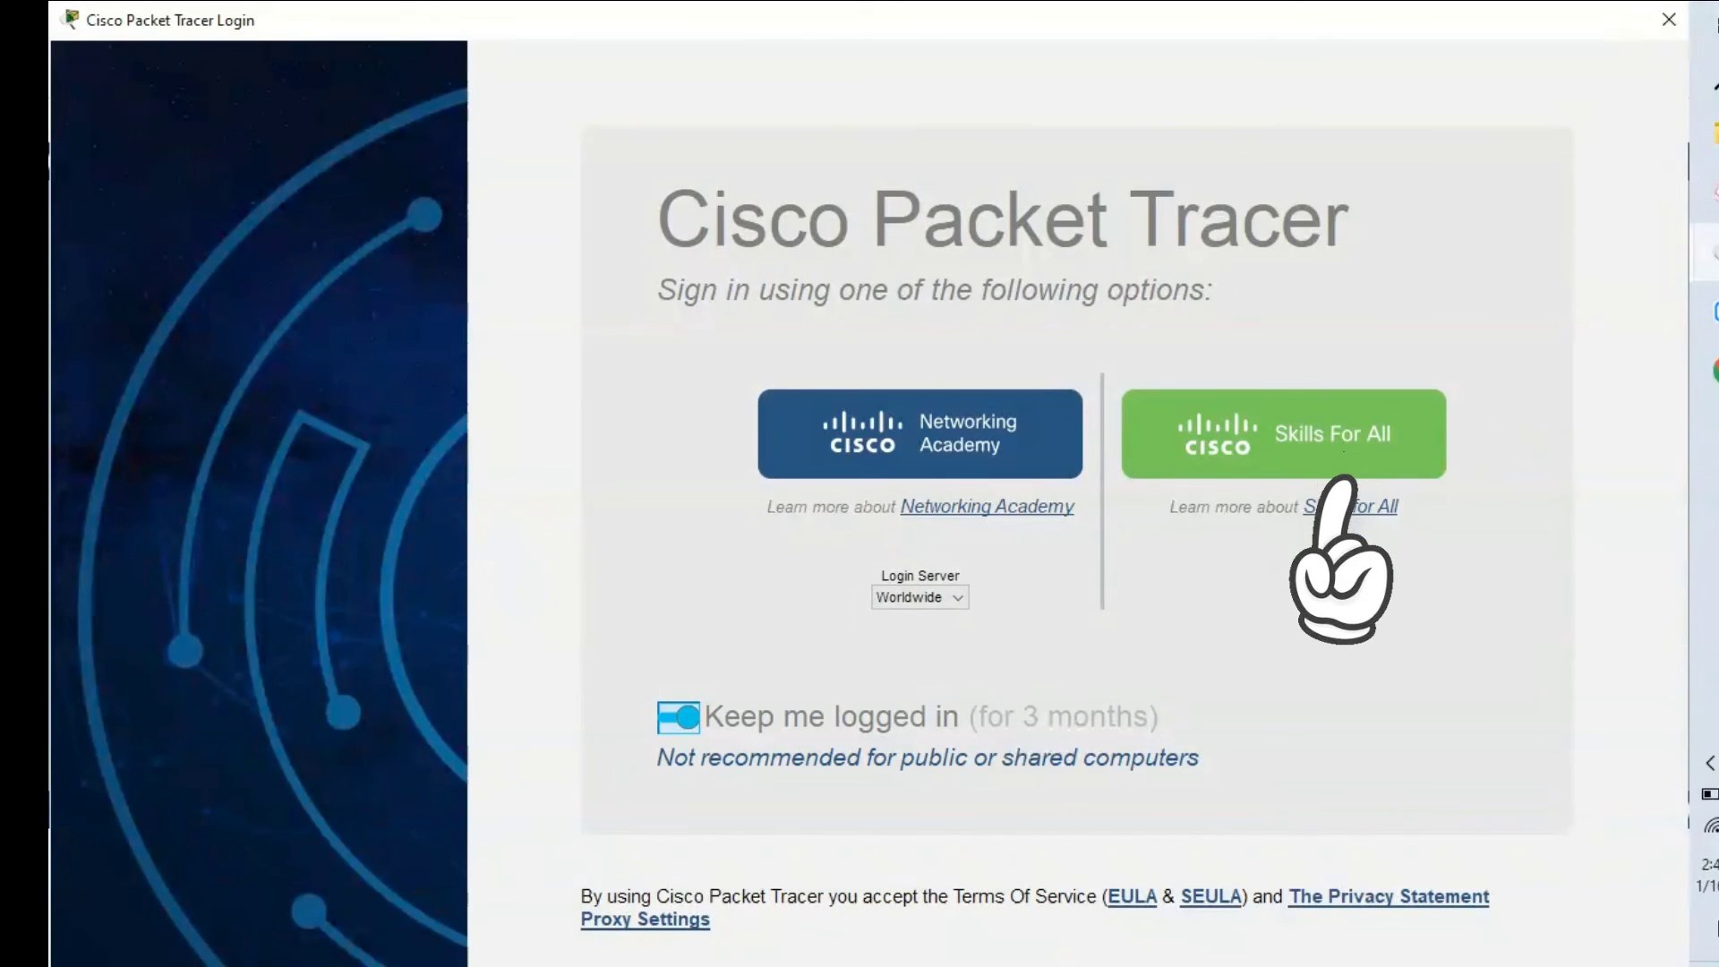
Step: Sign in with the Skills For All account until Chrome confirms the Packet Tracer login
click(1350, 507)
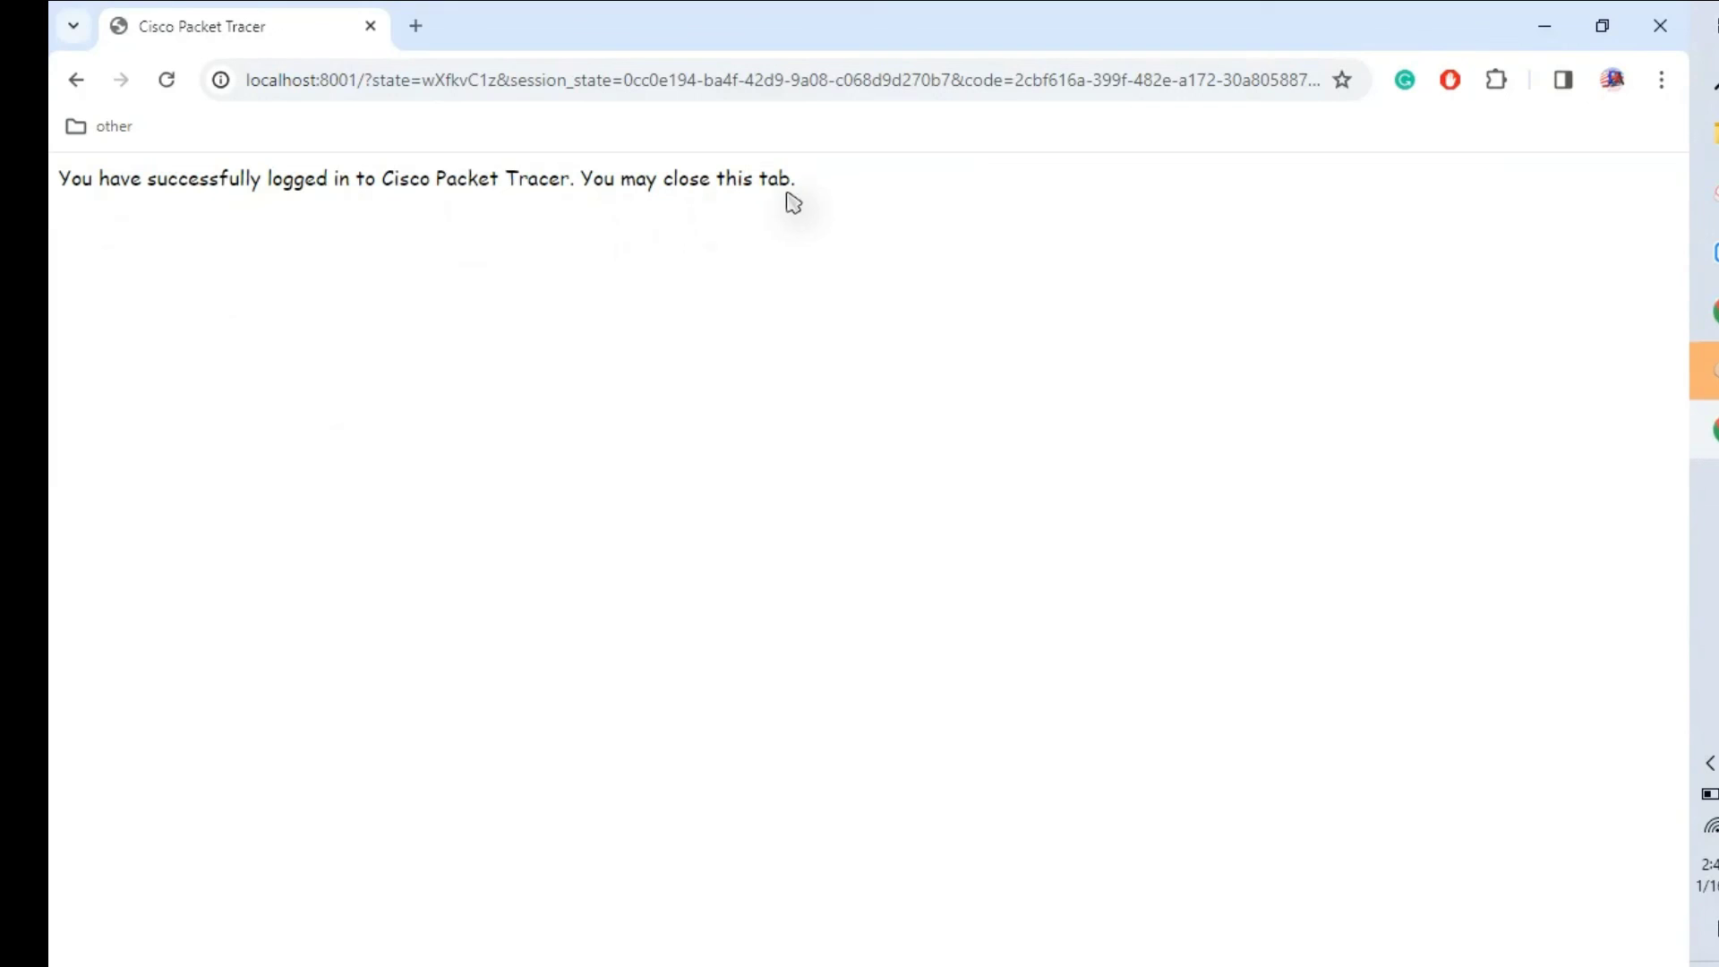
Step: Back in Packet Tracer, place a 2901 router (Router0) near the workspace centre
click(1711, 391)
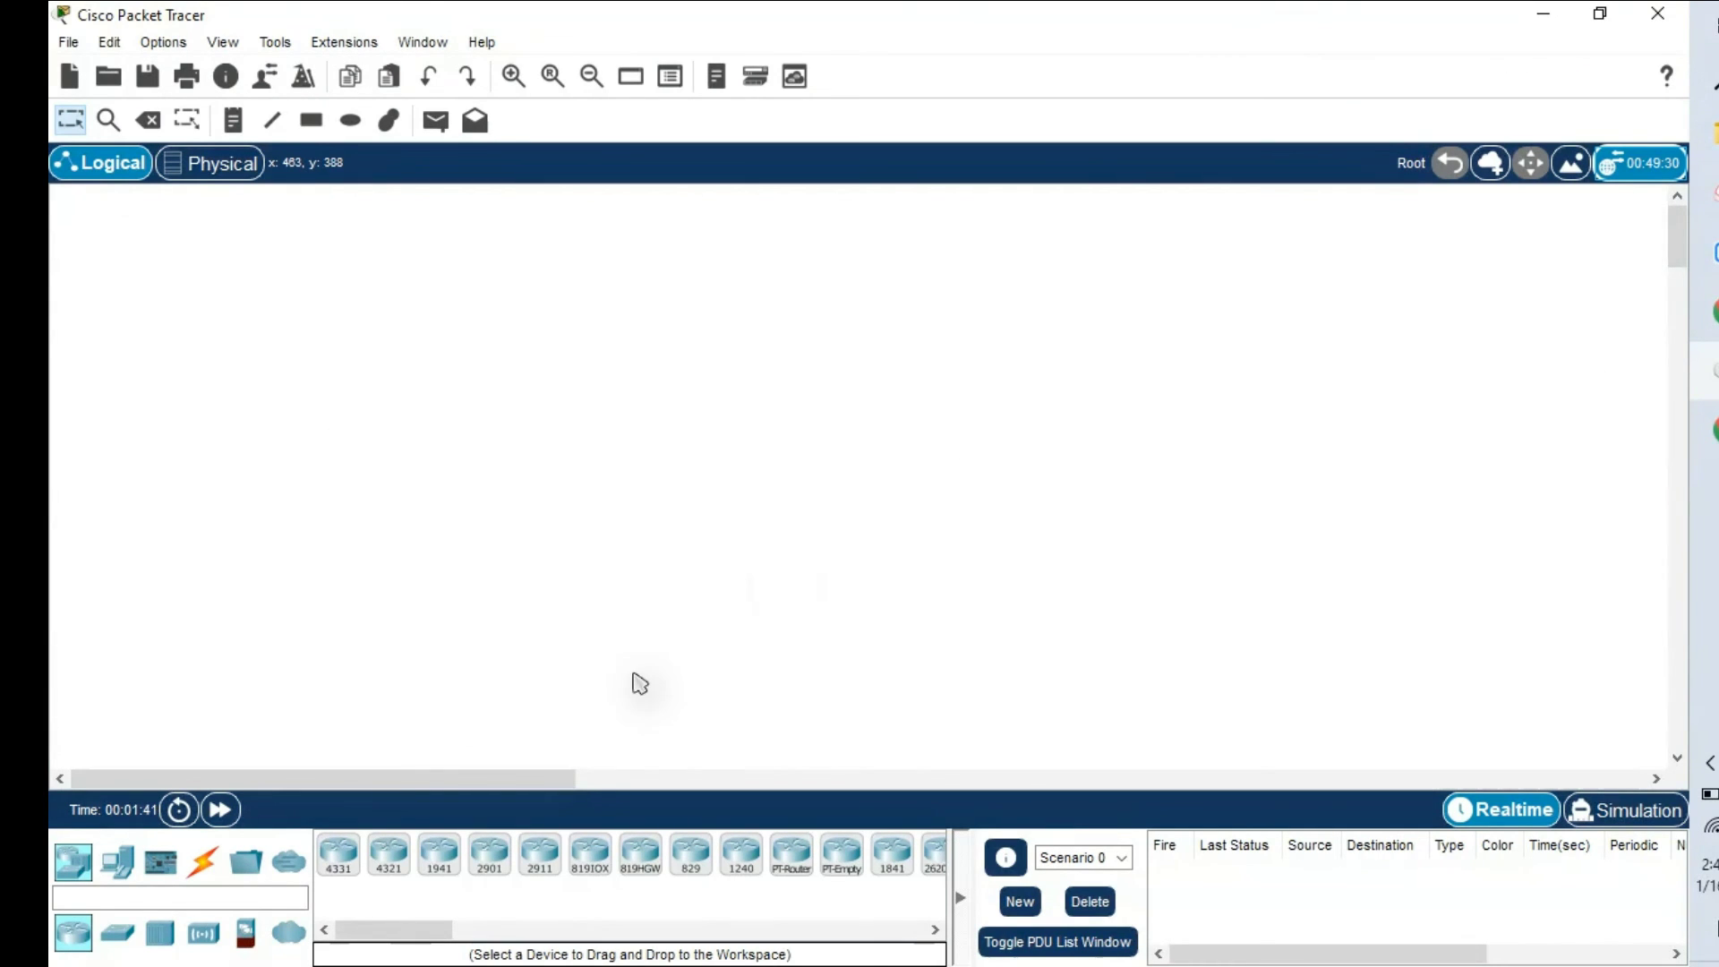
click(490, 855)
click(787, 401)
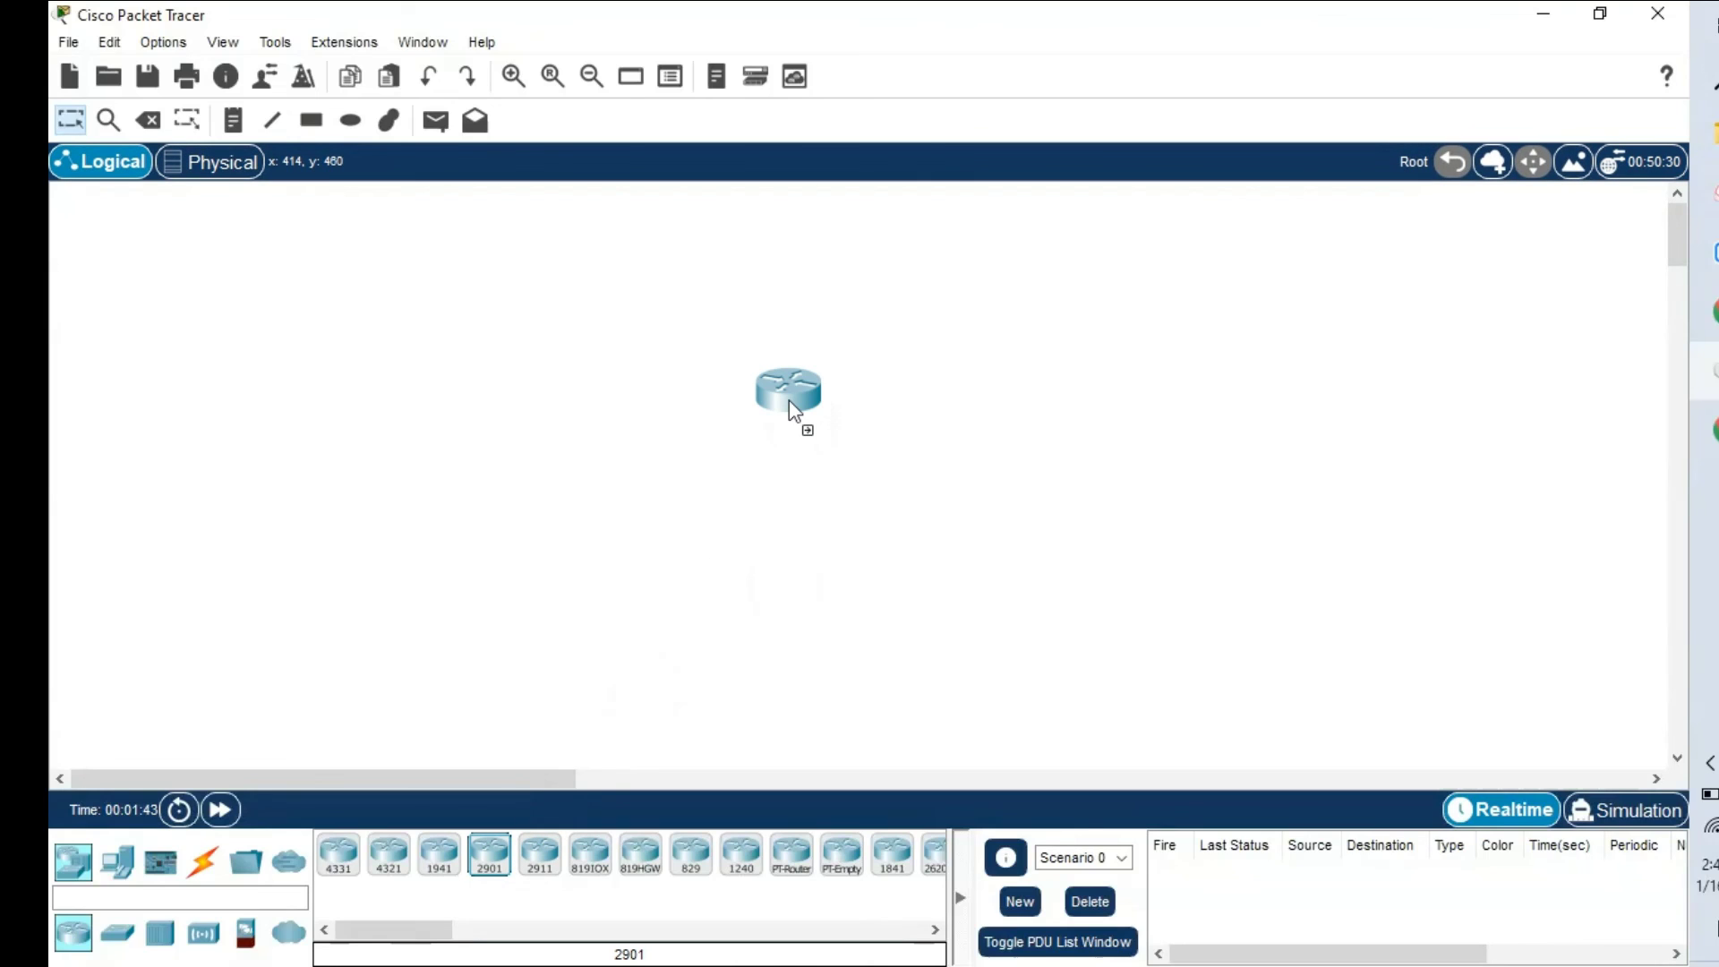
click(788, 400)
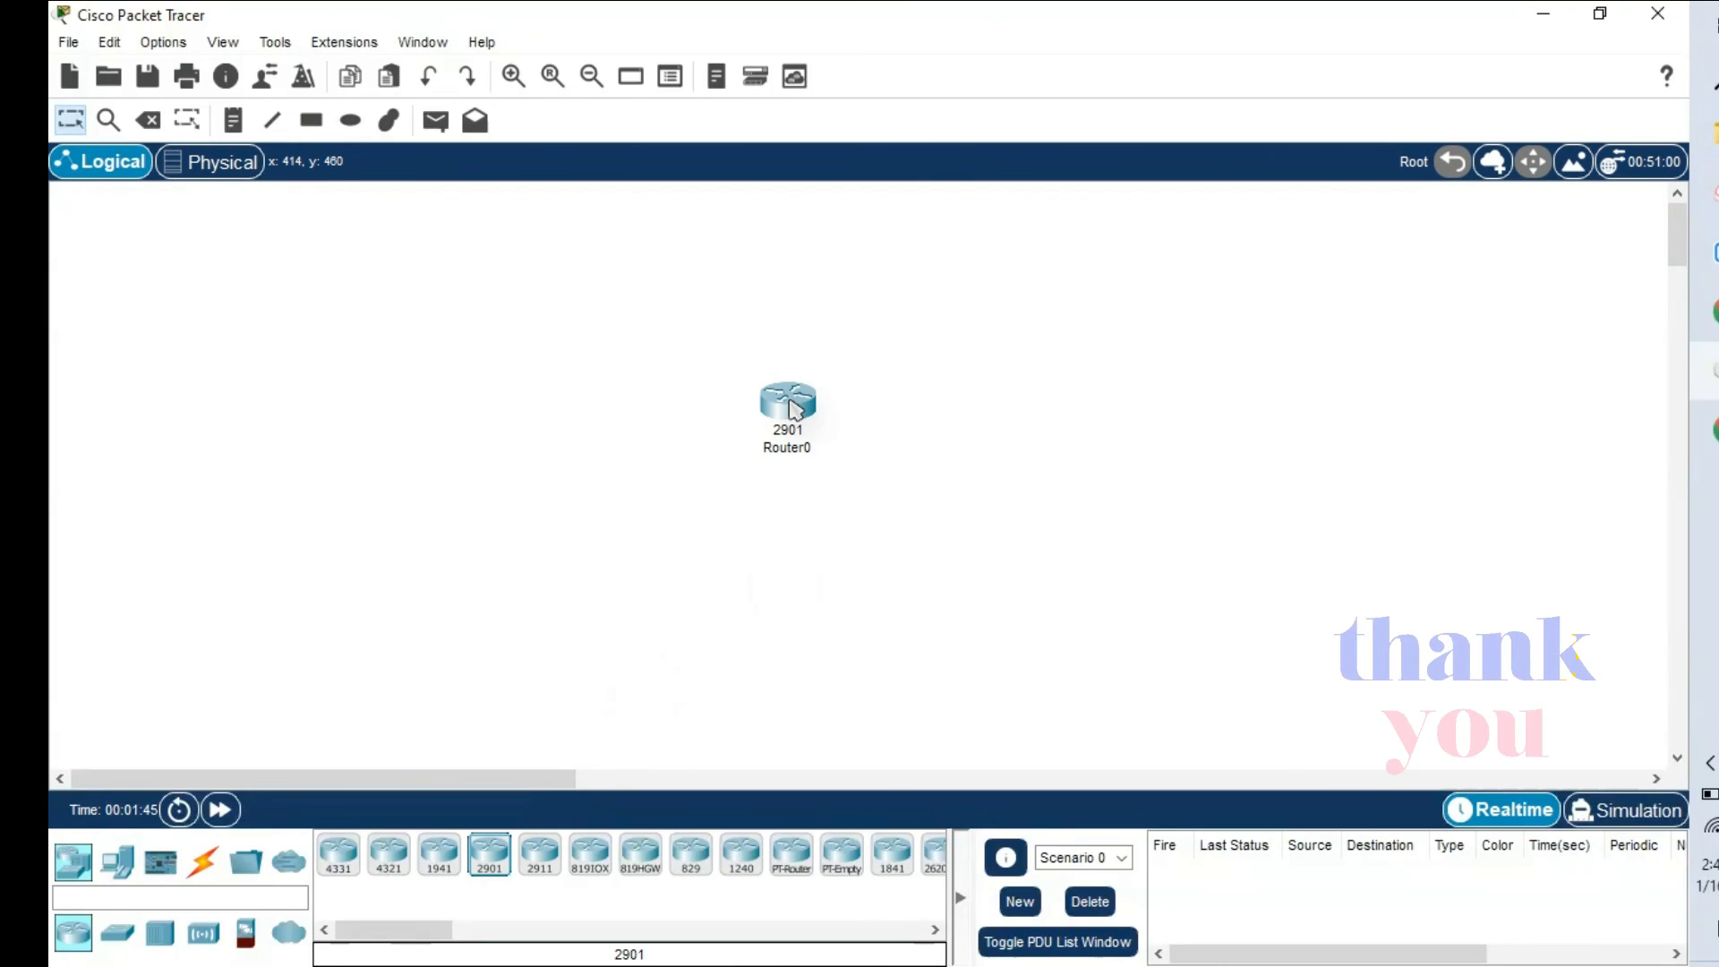